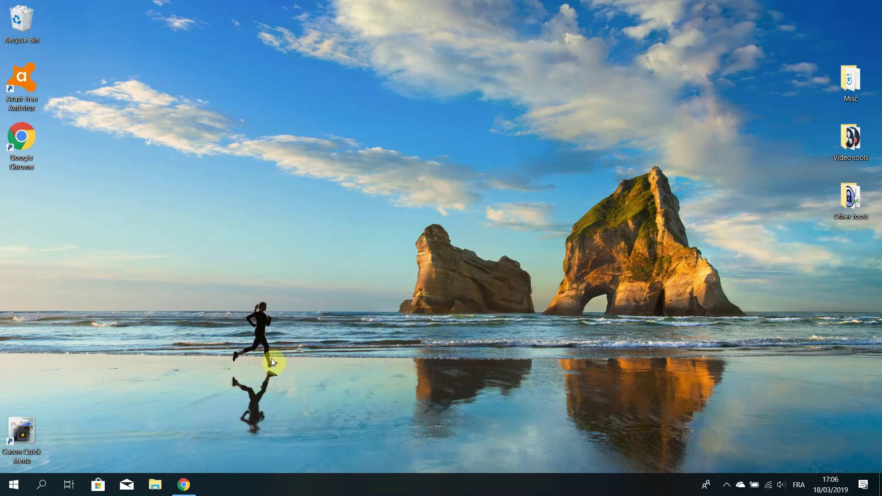
Bring up BeMob and browse its Affiliate networks and Traffic sources lists
{"action": "left_click", "coordinate": [183, 487]}
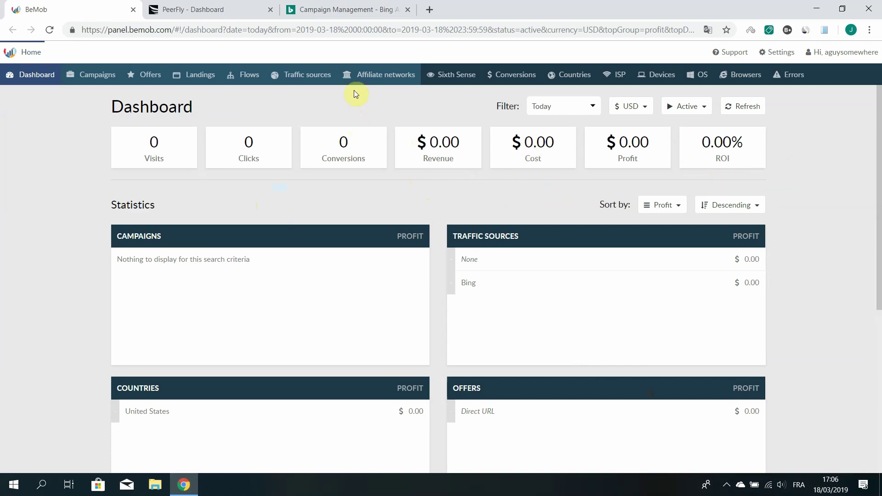
{"action": "left_click", "coordinate": [376, 78]}
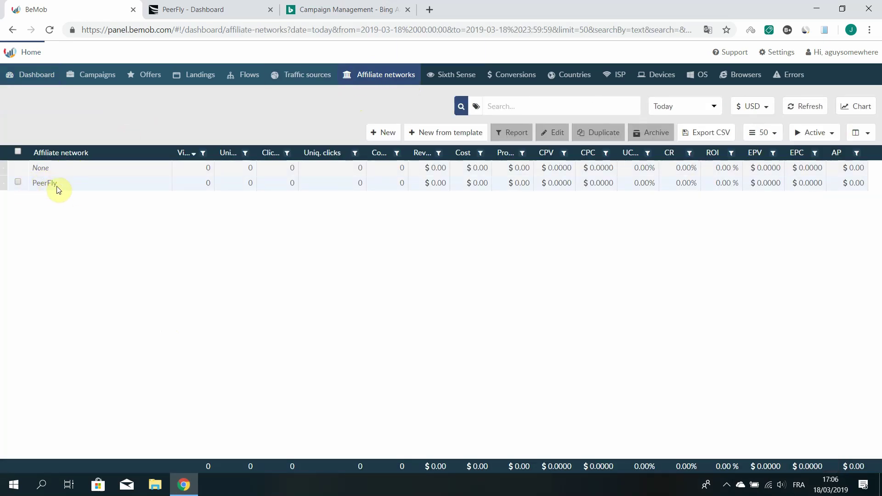
{"action": "left_click", "coordinate": [309, 77]}
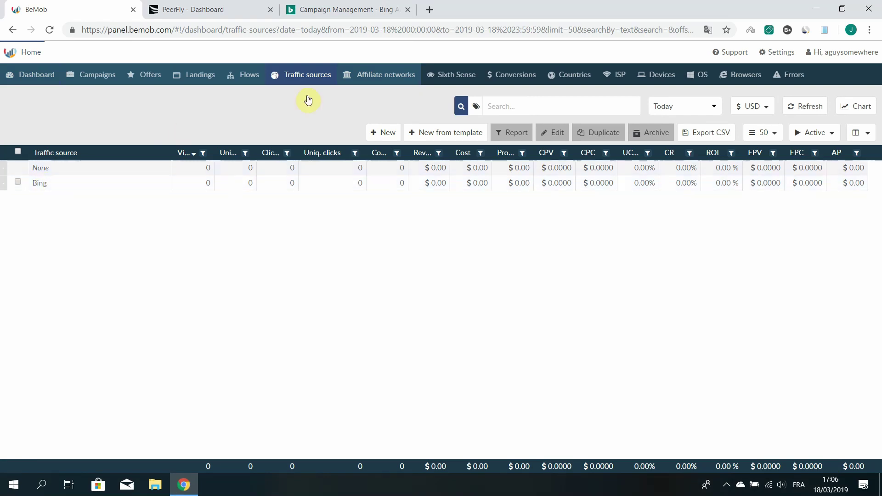
{"action": "left_click", "coordinate": [366, 77]}
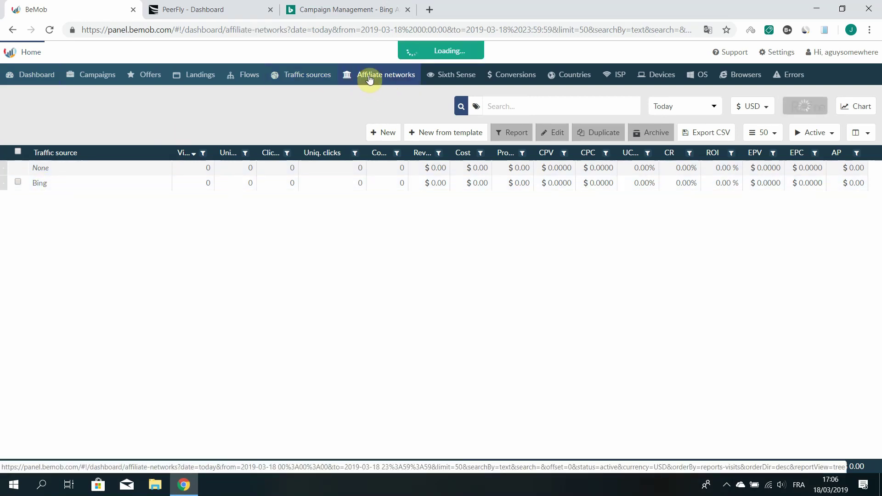
Try the PeerFly affiliate network template, discard it, and show the Traffic sources list
{"action": "left_click", "coordinate": [429, 135]}
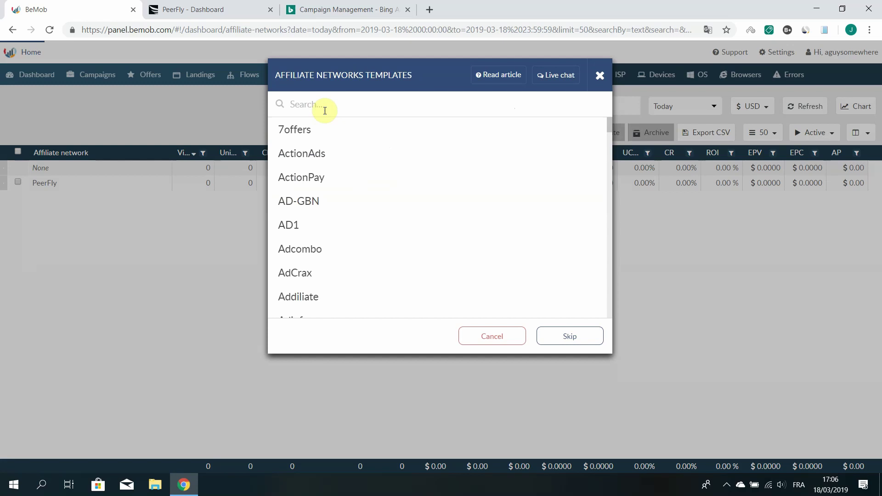
{"action": "type", "text": "peer"}
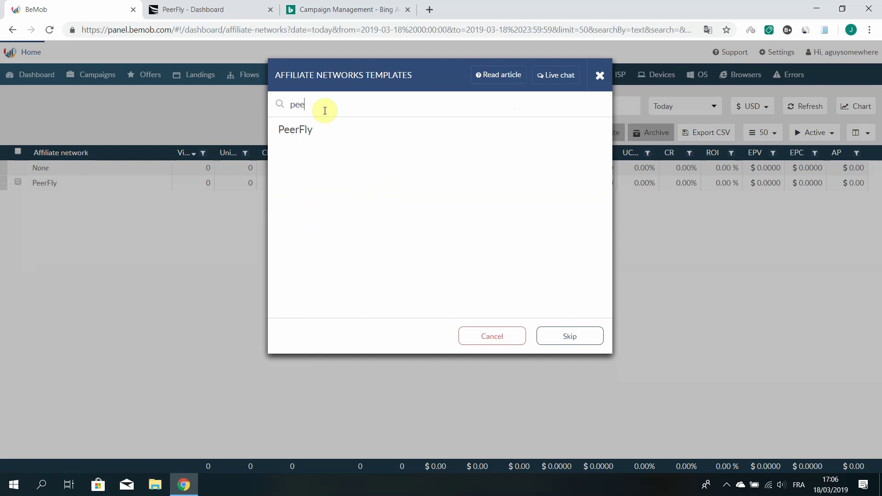
{"action": "left_click", "coordinate": [297, 129]}
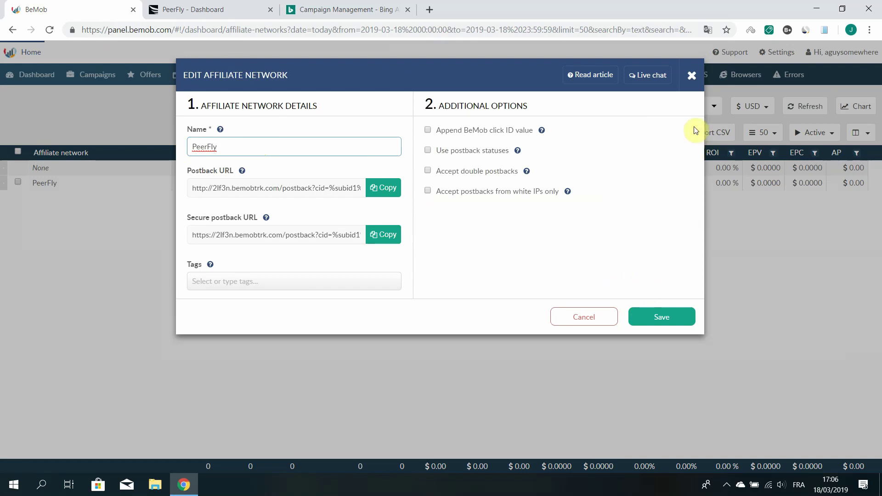
{"action": "left_click", "coordinate": [691, 75]}
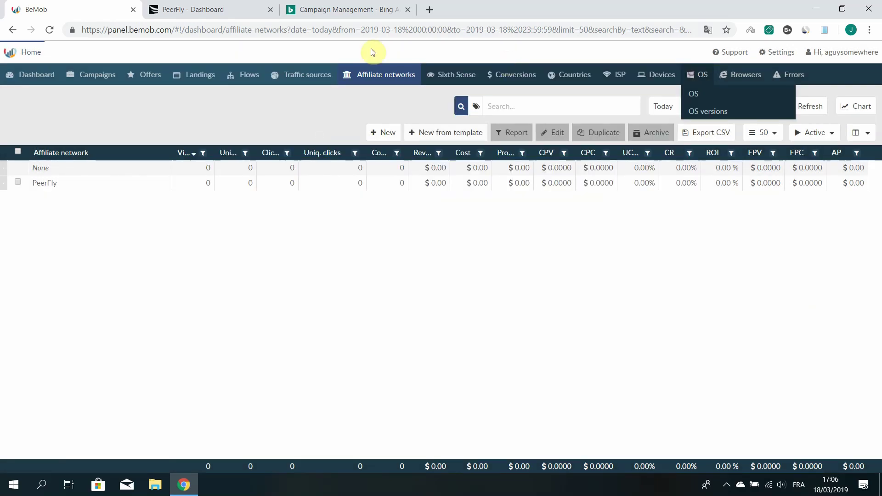
{"action": "left_click", "coordinate": [305, 75]}
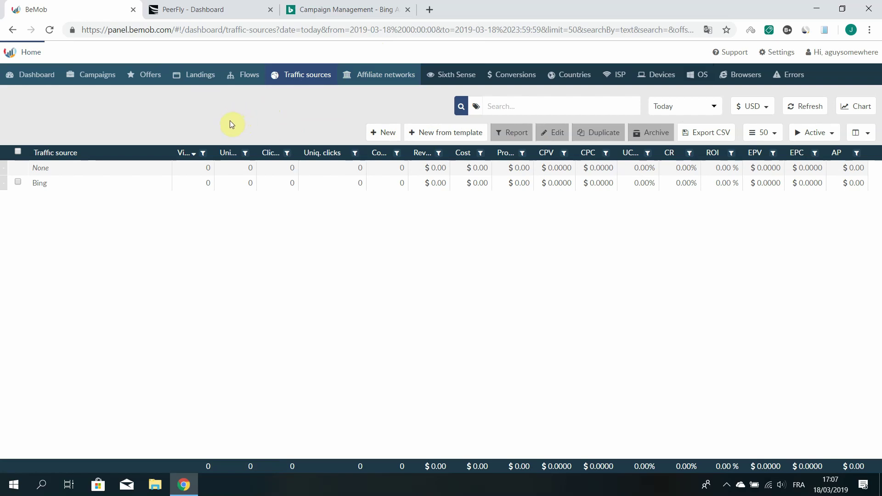
Filter PeerFly's Browse Offers to Search traffic, United States and Downloads & Installs
{"action": "left_click", "coordinate": [176, 10]}
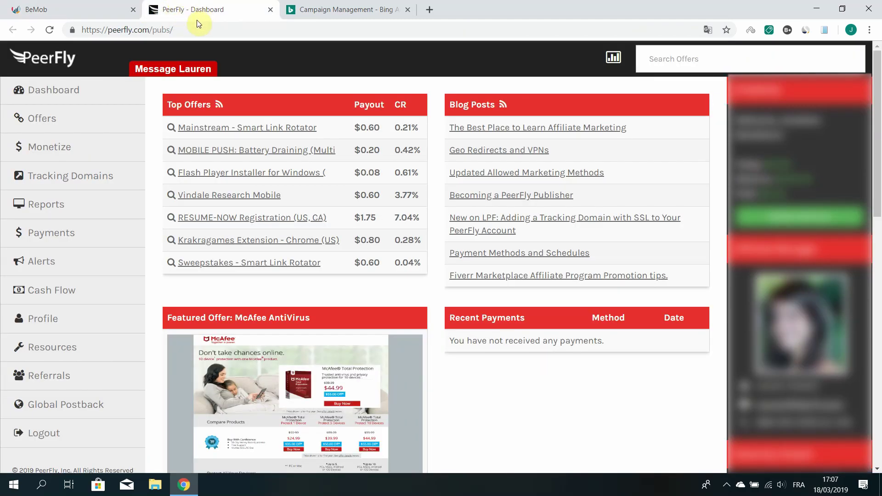
{"action": "left_click", "coordinate": [42, 120]}
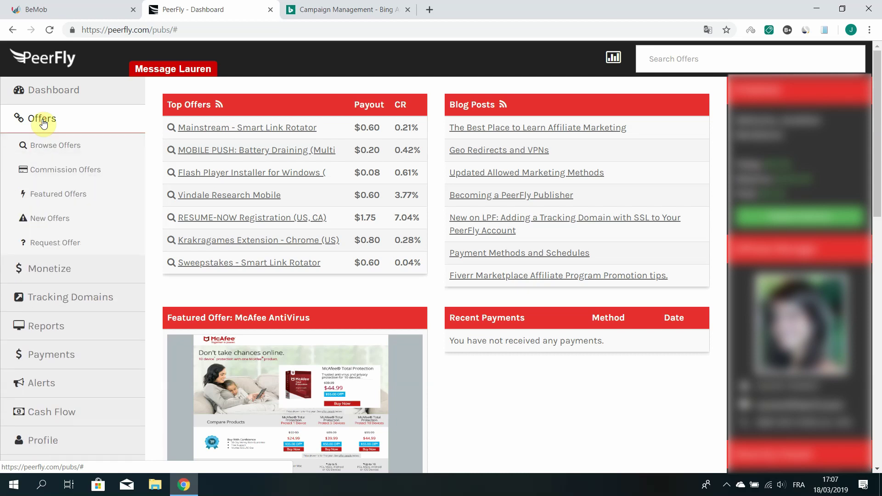
{"action": "left_click", "coordinate": [45, 144]}
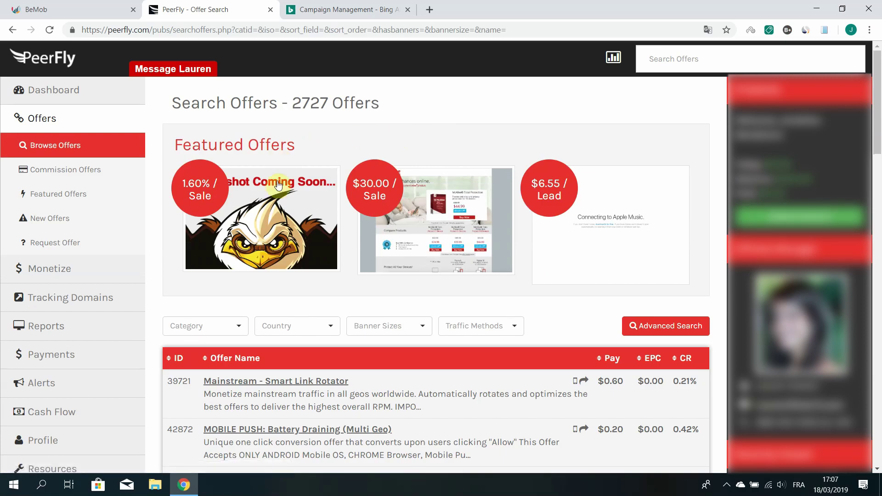
{"action": "left_click", "coordinate": [482, 325]}
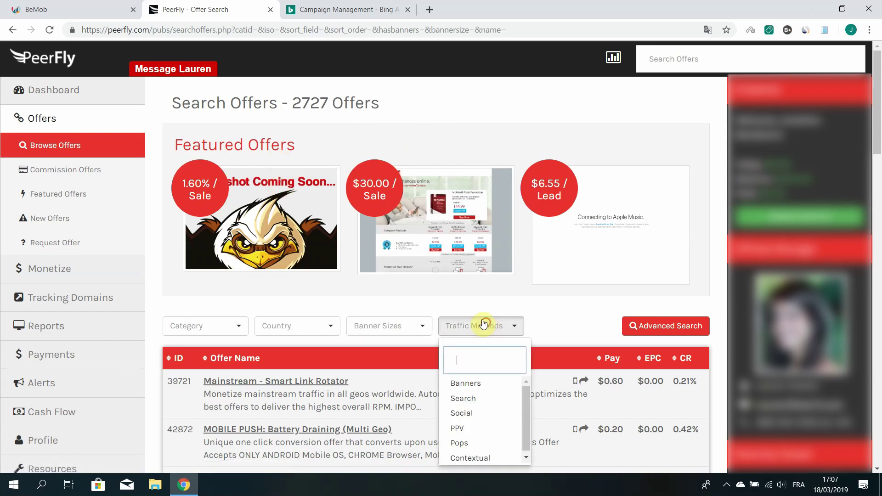
{"action": "left_click", "coordinate": [482, 400]}
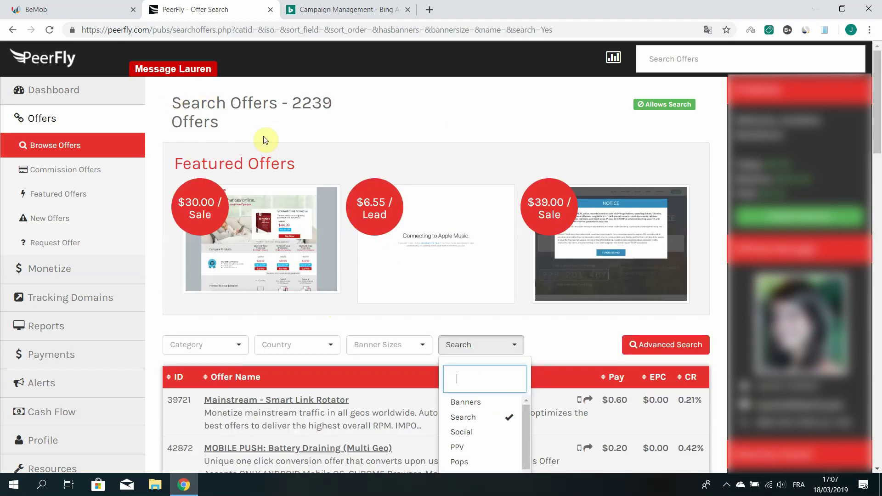
{"action": "left_click", "coordinate": [309, 350]}
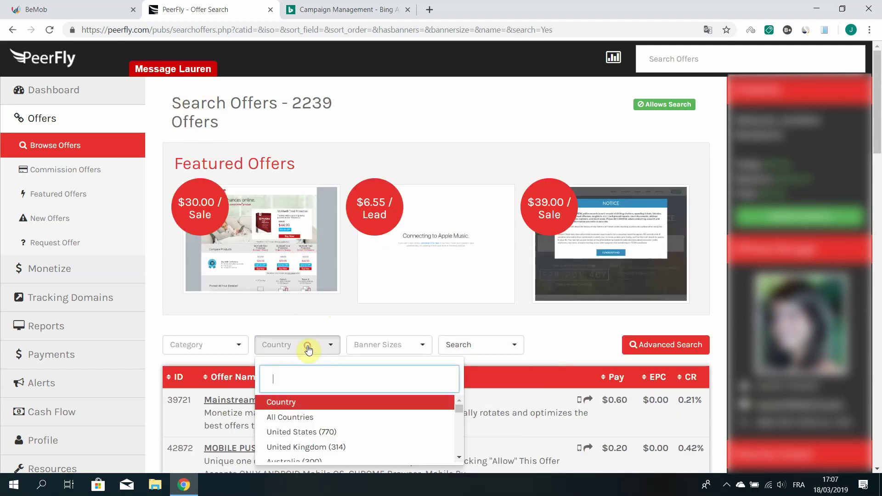
{"action": "left_click", "coordinate": [311, 432]}
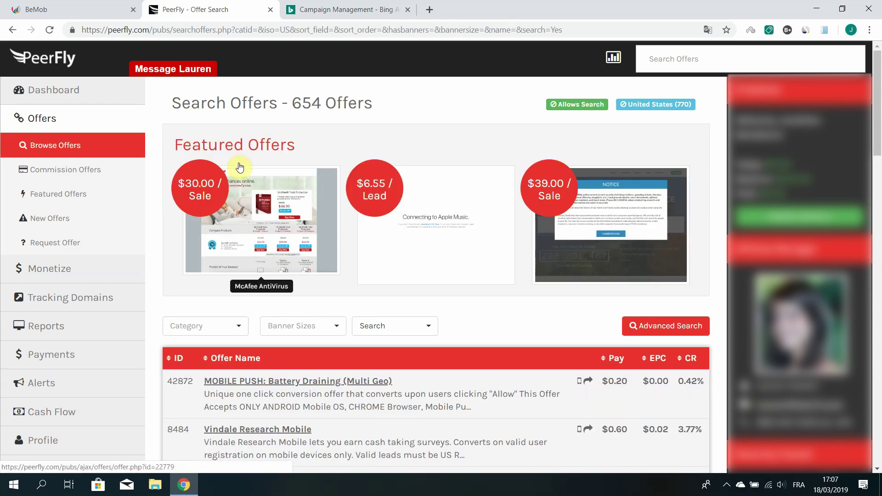
{"action": "left_click", "coordinate": [199, 328]}
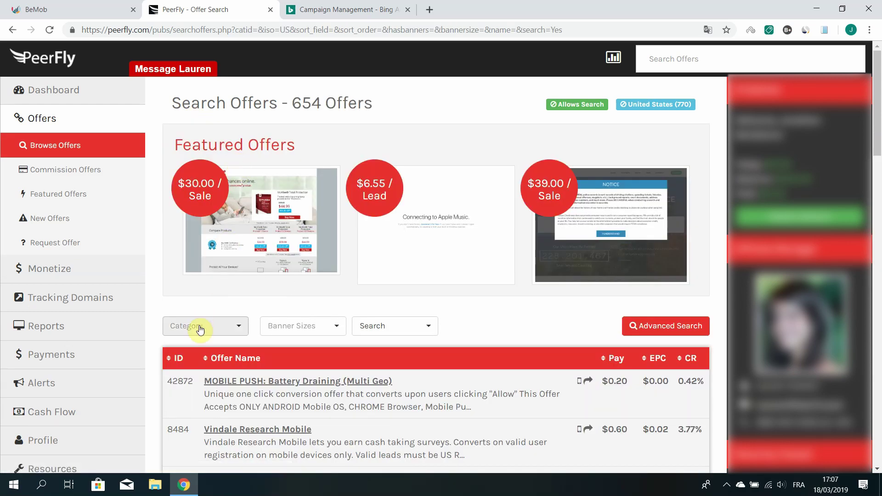
{"action": "scroll", "coordinate": [230, 391], "scroll_direction": "down", "scroll_amount": 5}
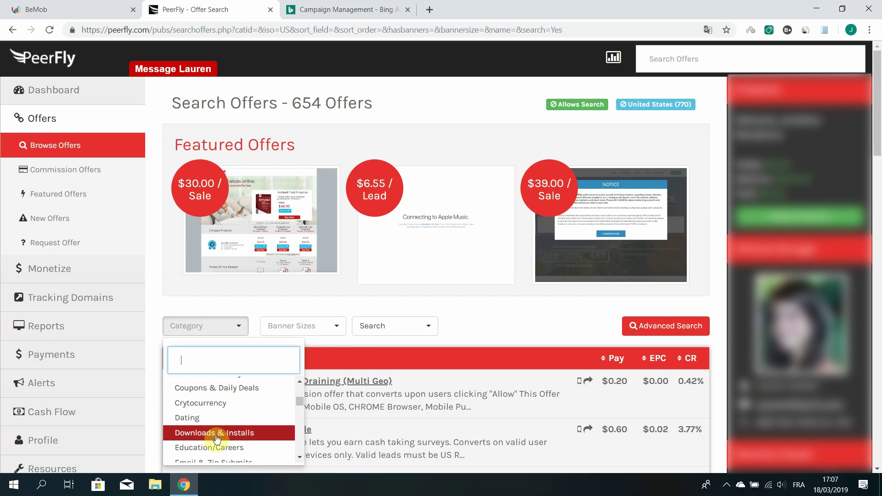
{"action": "left_click", "coordinate": [219, 434]}
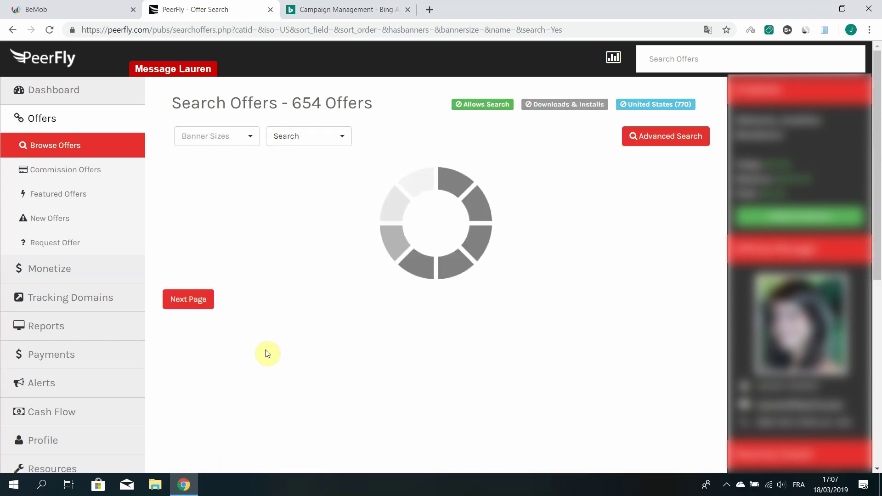
Open the Windows PC Repair Tool (US) offer in a new tab
{"action": "scroll", "coordinate": [299, 291], "scroll_direction": "down", "scroll_amount": 5}
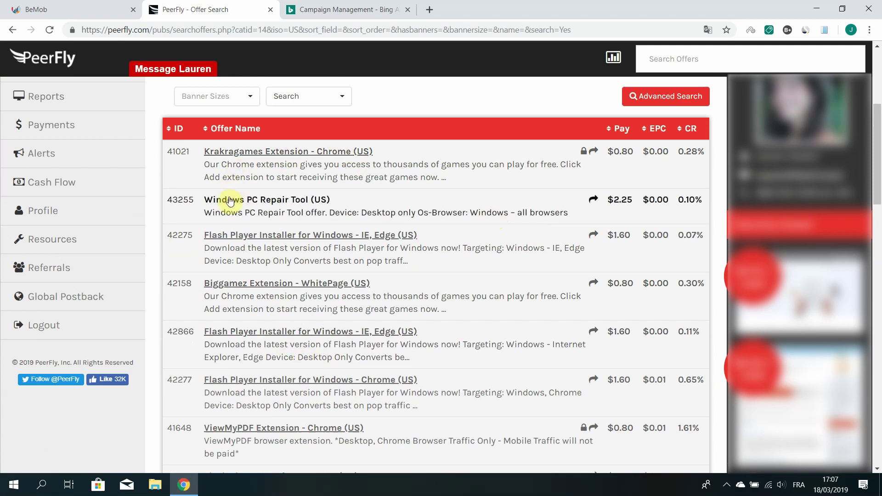
{"action": "right_click", "coordinate": [282, 203]}
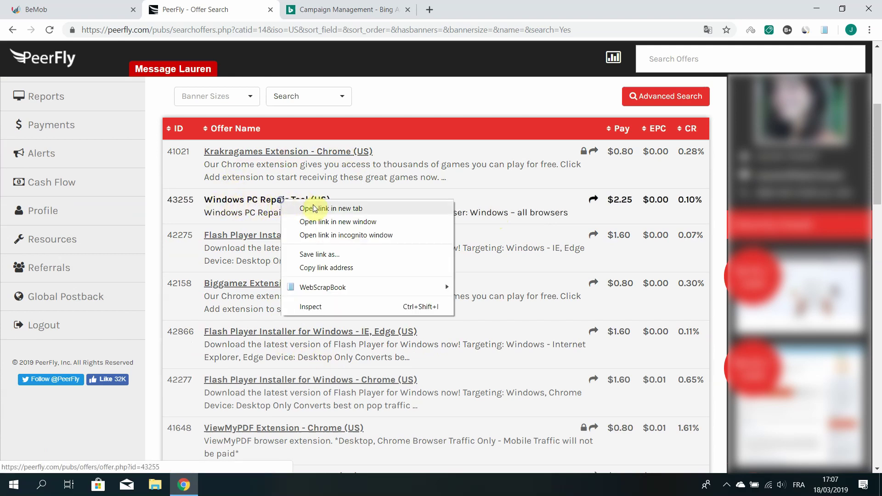
{"action": "left_click", "coordinate": [288, 205]}
Review offer #43255, place its tab beside BeMob, and highlight the Windows PC Repair Tool (US) (43255) title
{"action": "left_click", "coordinate": [323, 10]}
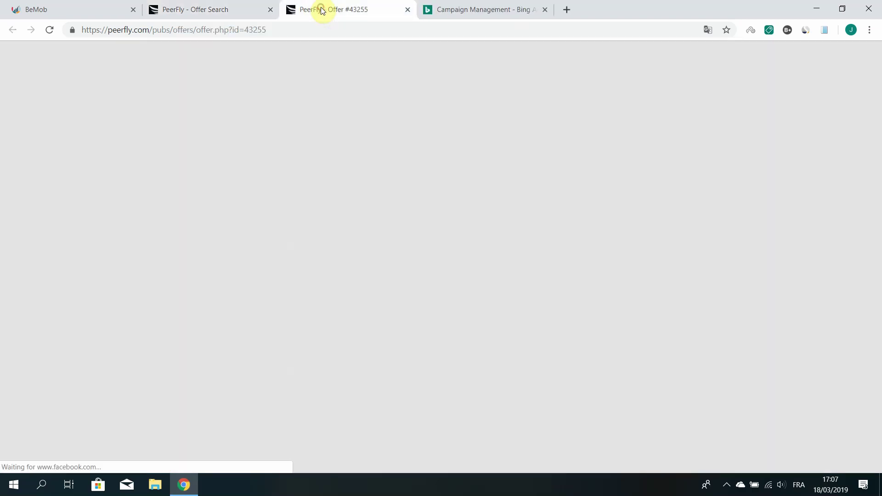
{"action": "scroll", "coordinate": [386, 230], "scroll_direction": "down", "scroll_amount": 6}
{"action": "scroll", "coordinate": [386, 229], "scroll_direction": "up", "scroll_amount": 6}
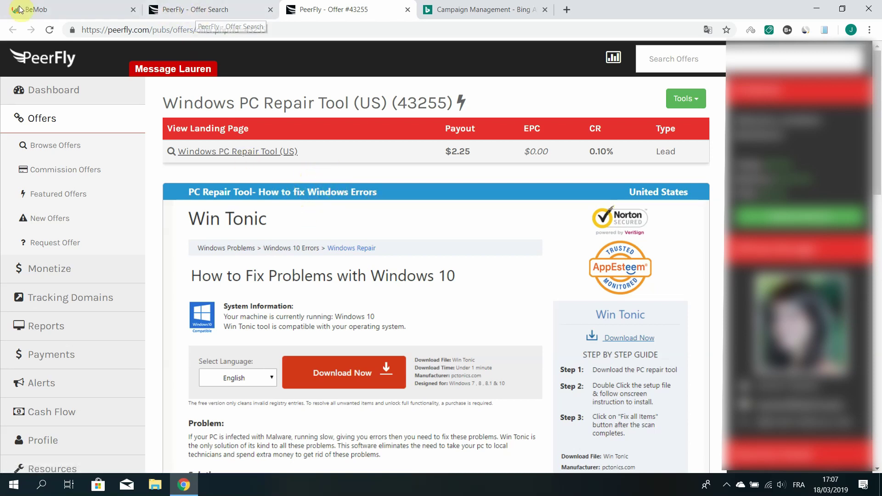
{"action": "left_click_drag", "start_coordinate": [358, 10], "coordinate": [214, 10]}
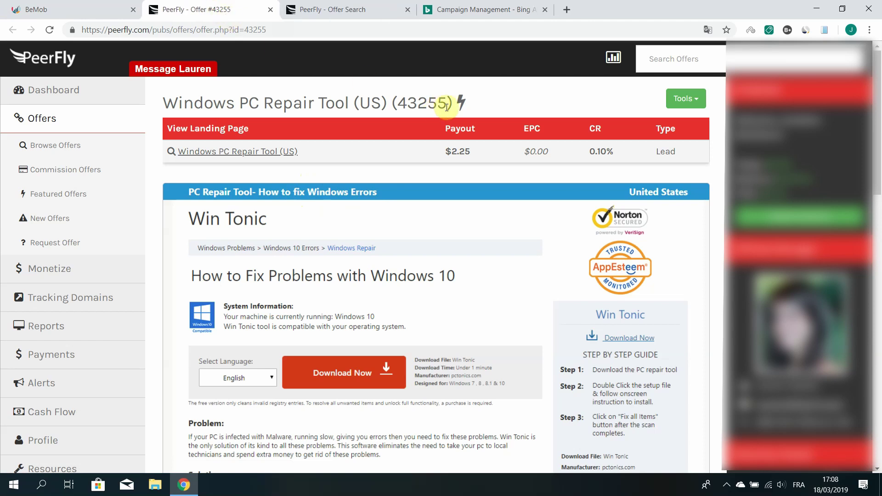
{"action": "left_click_drag", "start_coordinate": [448, 102], "coordinate": [167, 95]}
{"action": "key", "text": "ctrl+c"}
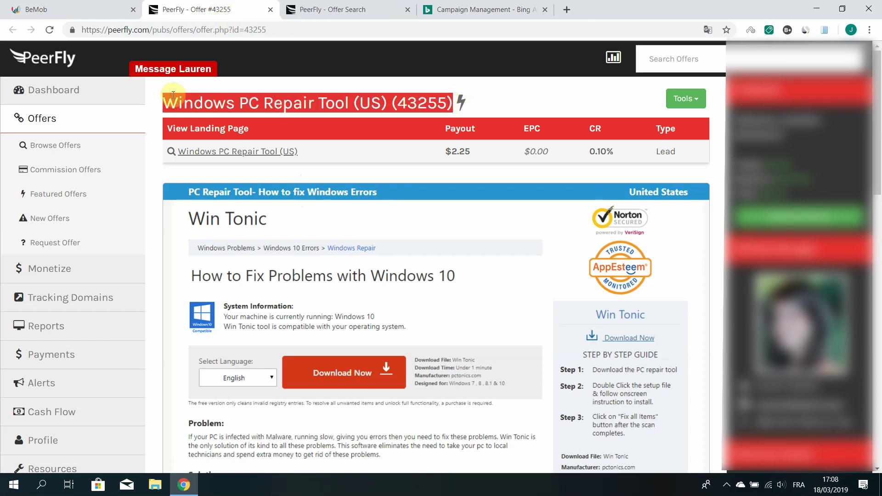
{"action": "left_click", "coordinate": [79, 8]}
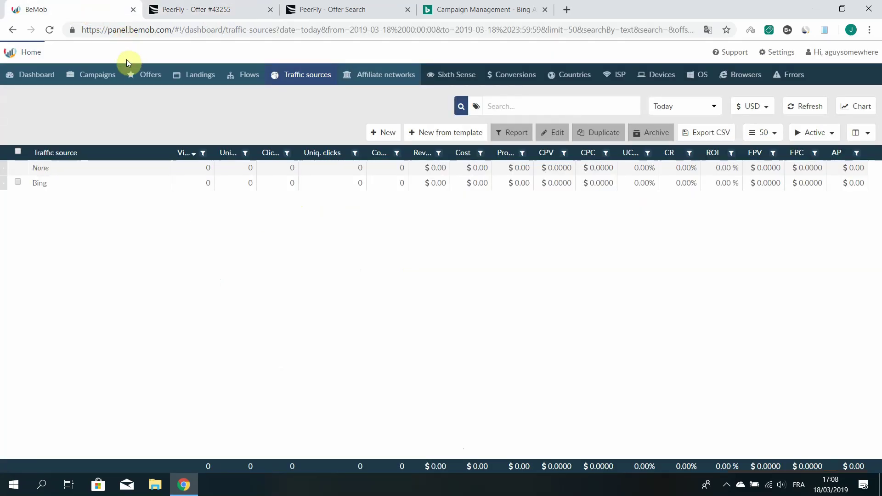
Start a new BeMob offer named Windows PC Repair Tool (US) (43255)
{"action": "left_click", "coordinate": [152, 75]}
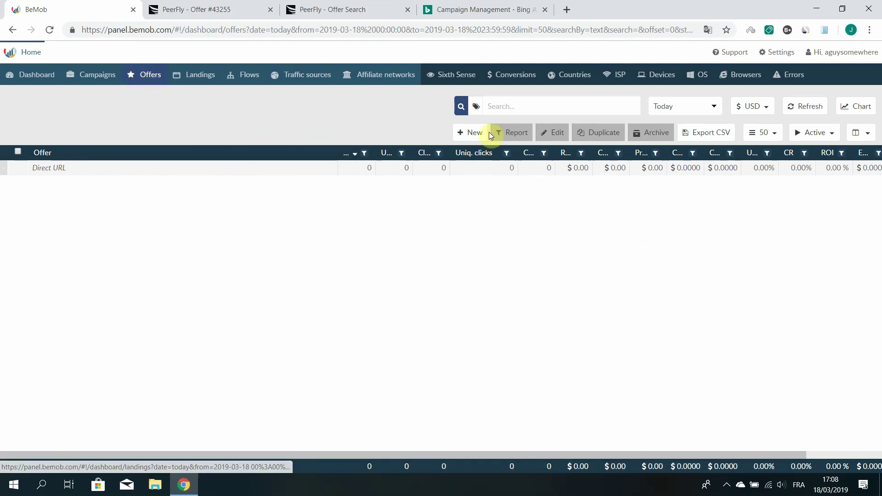
{"action": "left_click", "coordinate": [467, 133]}
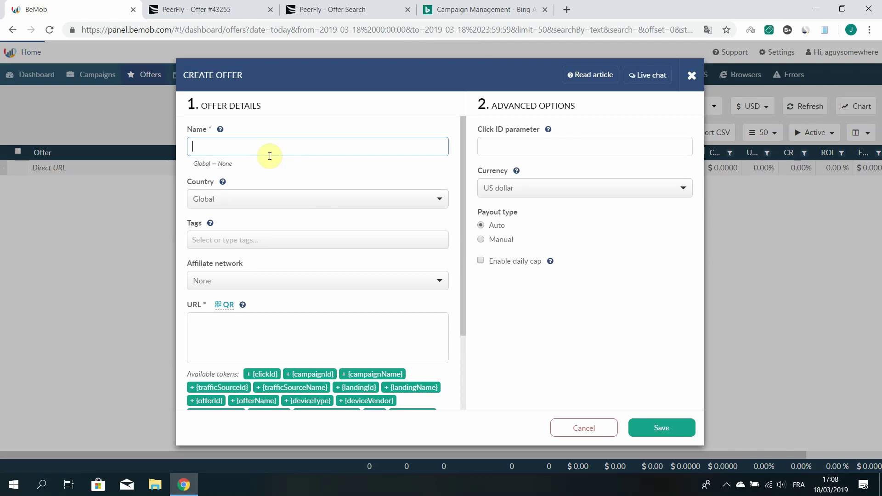
{"action": "left_click", "coordinate": [256, 148]}
{"action": "key", "text": "ctrl+v"}
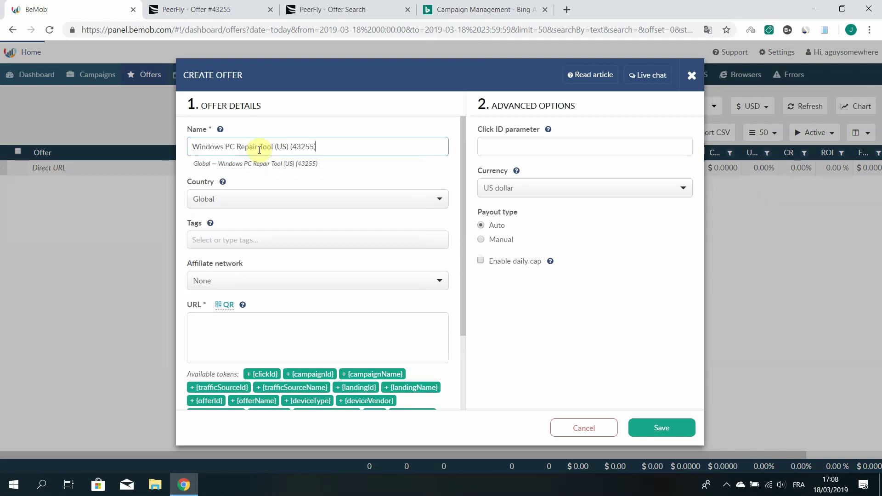
Set the offer's country to United States and affiliate network to PeerFly
{"action": "left_click", "coordinate": [223, 199]}
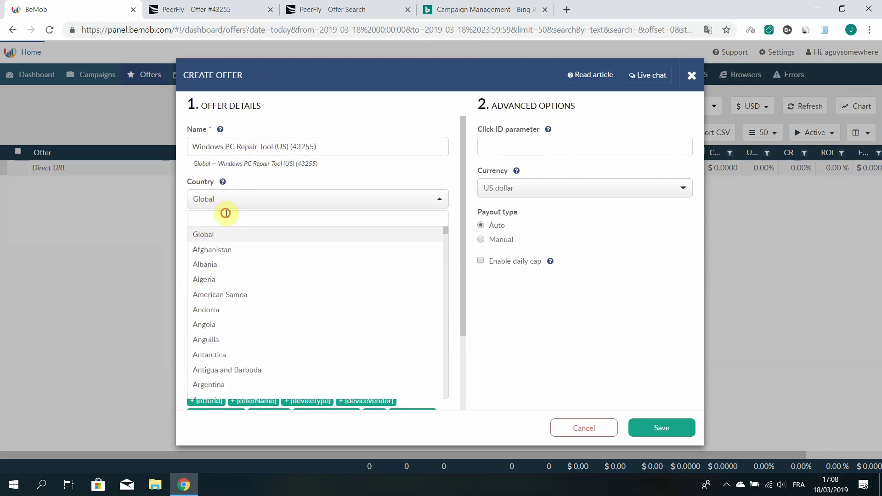
{"action": "type", "text": "uni"}
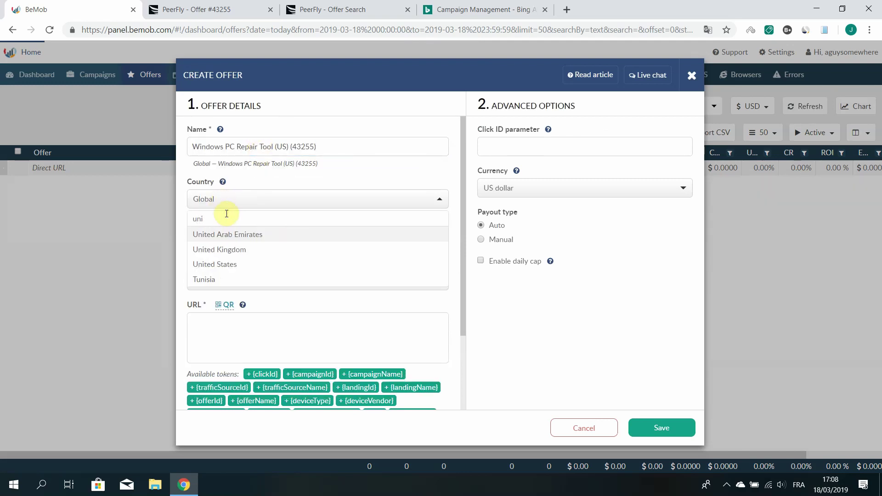
{"action": "left_click", "coordinate": [211, 264]}
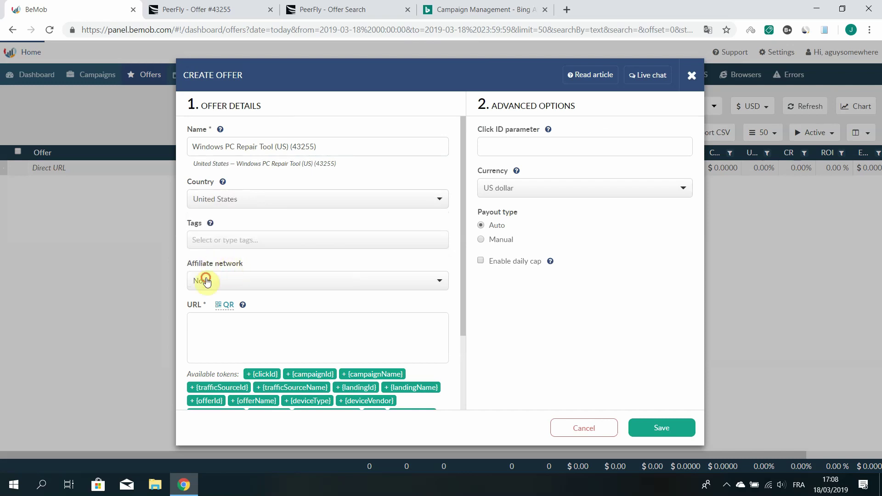
{"action": "left_click", "coordinate": [206, 281]}
{"action": "left_click", "coordinate": [211, 330]}
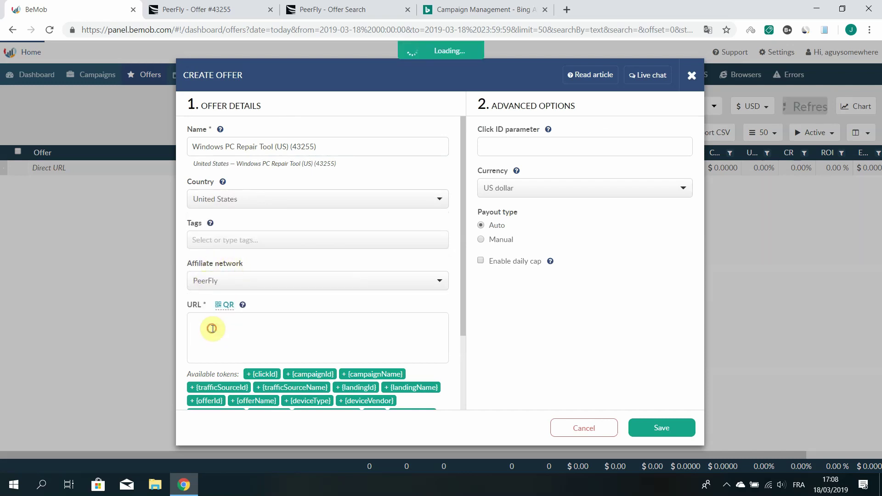
{"action": "left_click", "coordinate": [304, 322]}
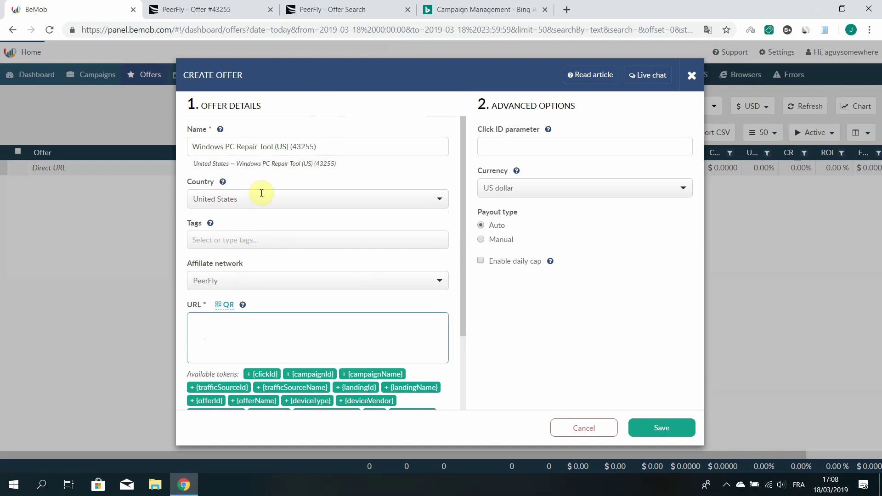
{"action": "left_click", "coordinate": [193, 9]}
{"action": "scroll", "coordinate": [338, 235], "scroll_direction": "down", "scroll_amount": 2}
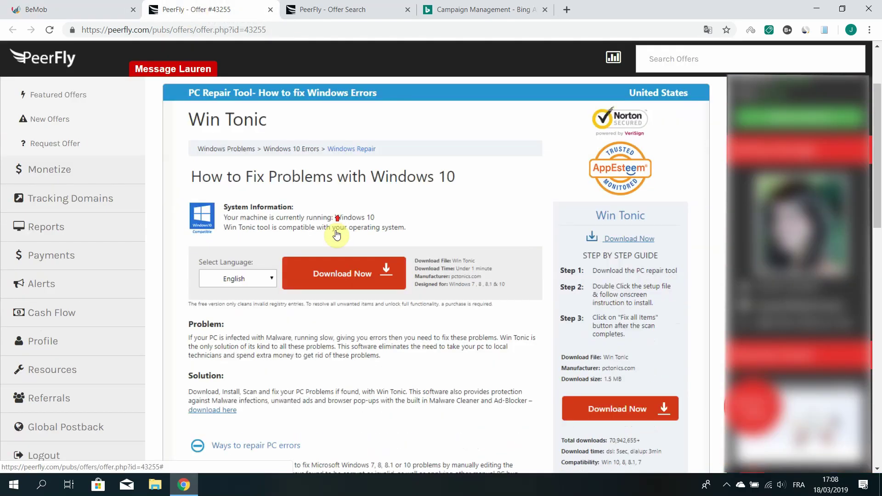
Add s1 value aaa to offer 43255's affiliate link and copy the link
{"action": "scroll", "coordinate": [337, 235], "scroll_direction": "down", "scroll_amount": 10}
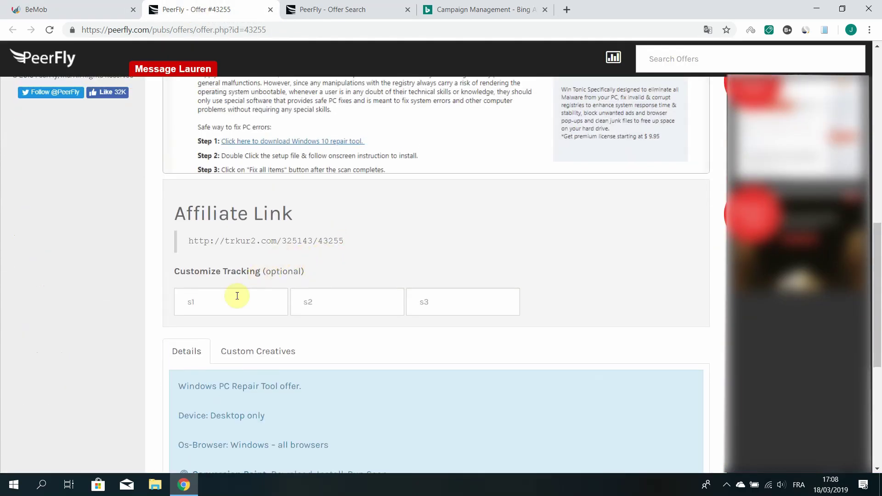
{"action": "left_click", "coordinate": [237, 299]}
{"action": "type", "text": "aaa"}
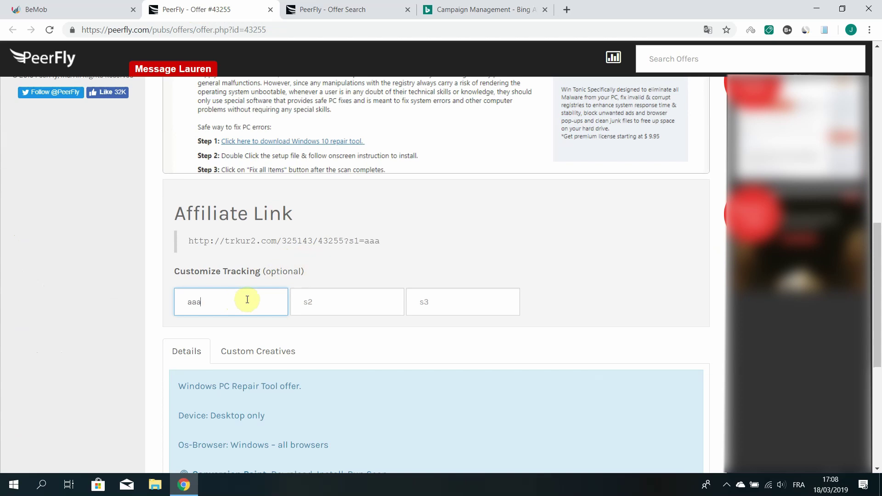
{"action": "left_click_drag", "start_coordinate": [387, 240], "coordinate": [198, 241]}
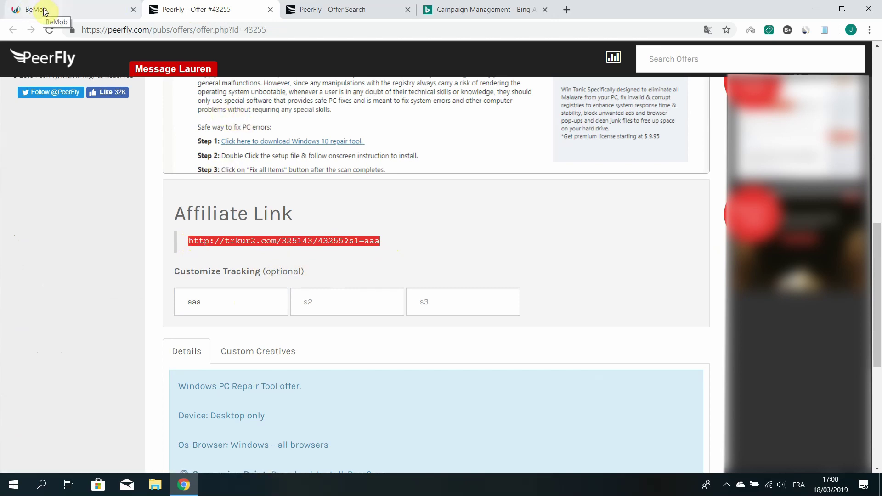
{"action": "left_click", "coordinate": [28, 9]}
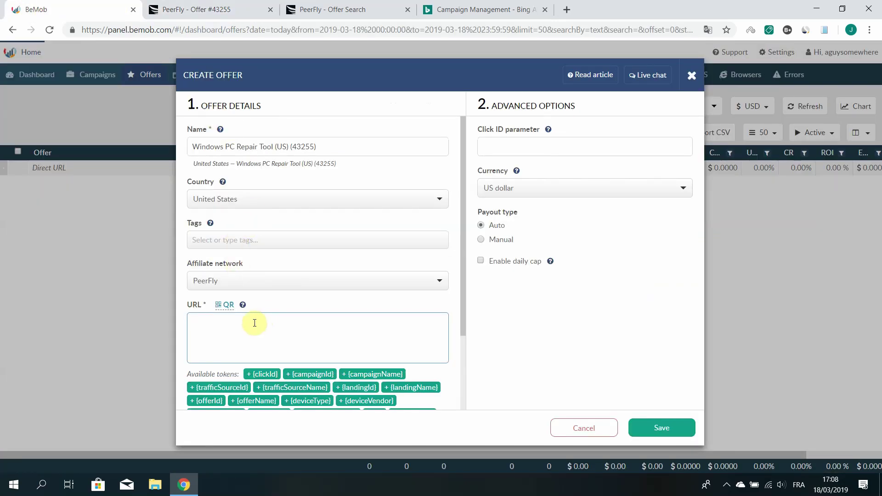
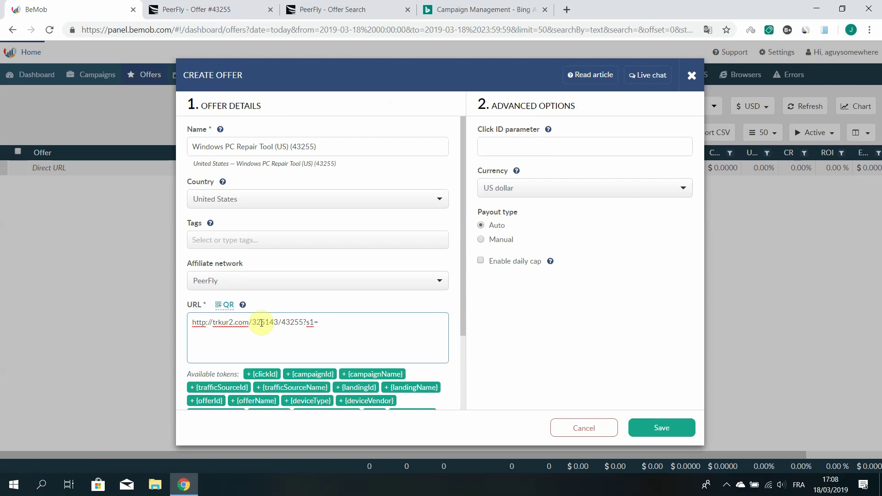
{"action": "scroll", "coordinate": [315, 305], "scroll_direction": "down", "scroll_amount": 2}
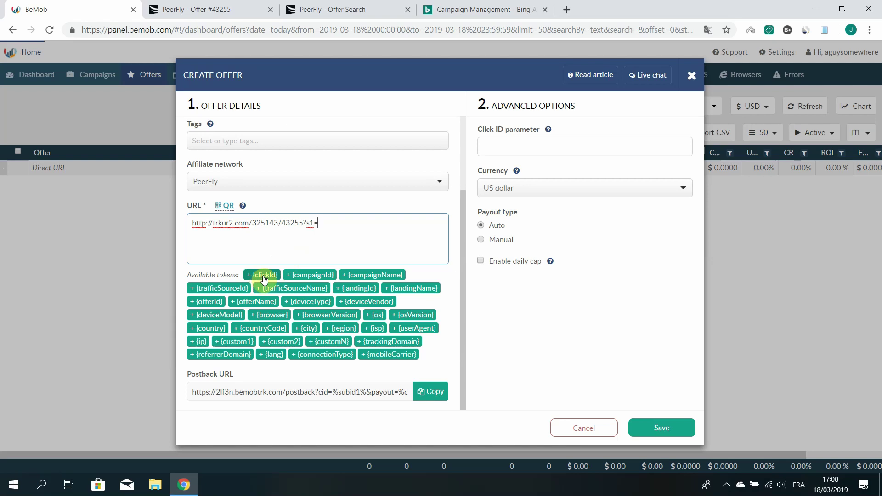
{"action": "left_click", "coordinate": [264, 278]}
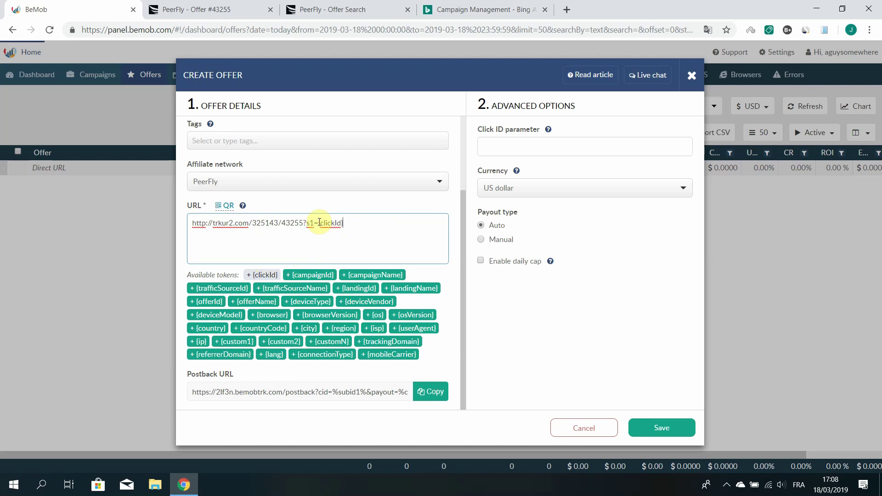
{"action": "left_click_drag", "start_coordinate": [319, 222], "coordinate": [338, 223]}
{"action": "left_click_drag", "start_coordinate": [317, 224], "coordinate": [339, 225]}
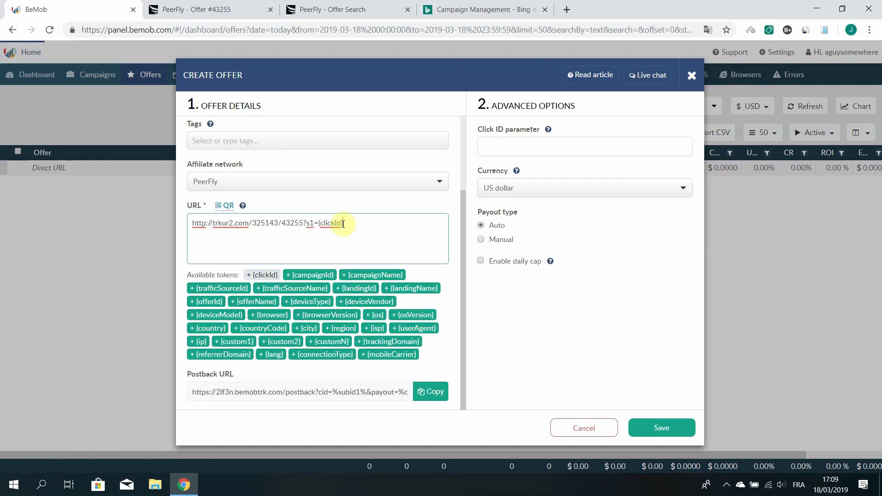
{"action": "left_click_drag", "start_coordinate": [344, 223], "coordinate": [319, 224]}
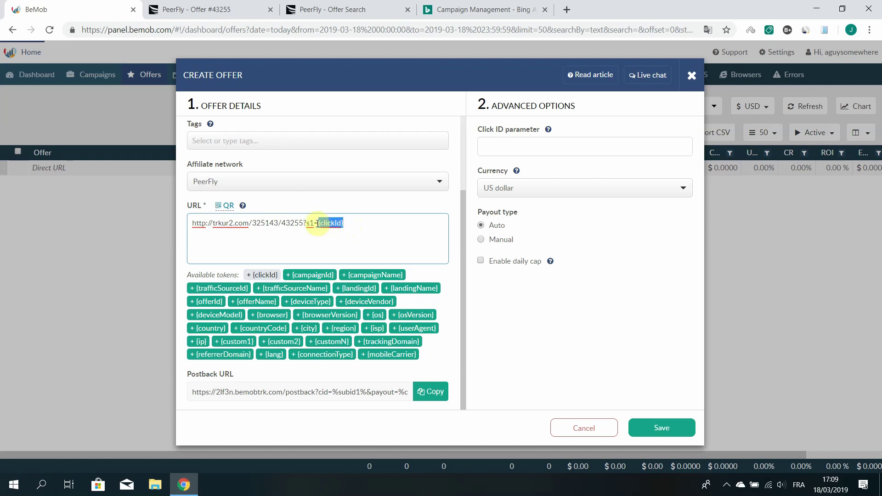
{"action": "left_click", "coordinate": [353, 222]}
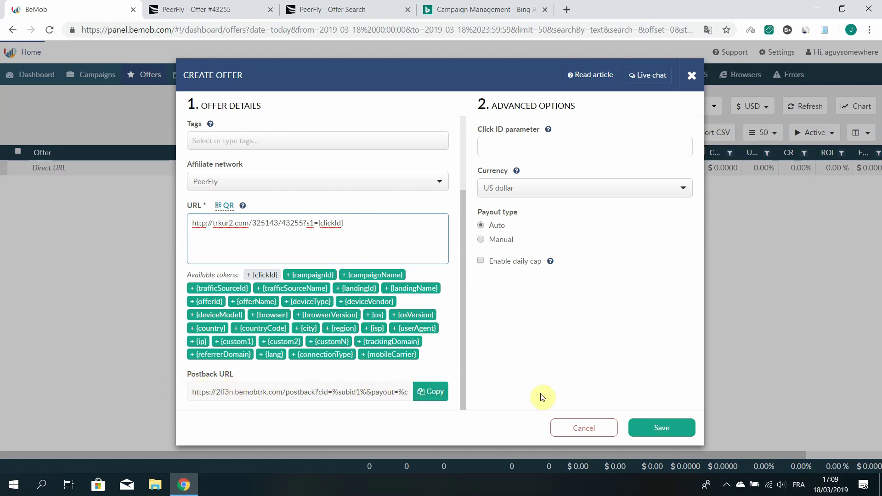
{"action": "left_click", "coordinate": [428, 394]}
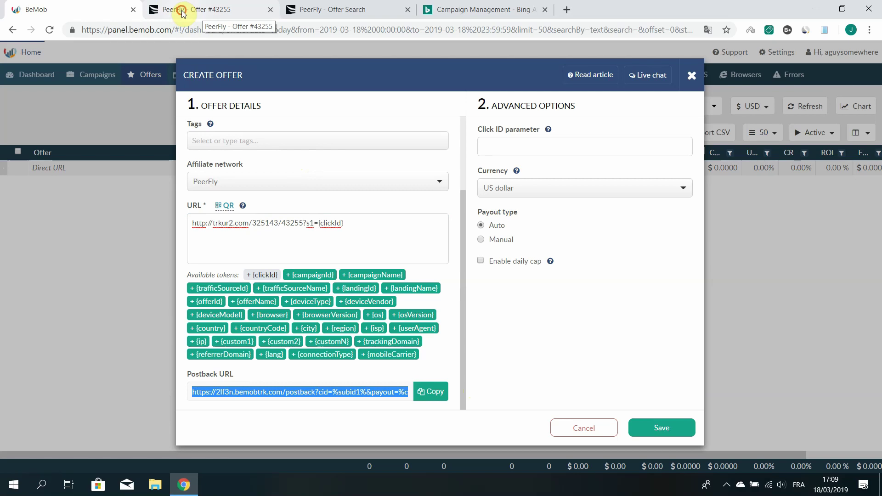
Open the postback setup page for PeerFly offer 43255
{"action": "left_click", "coordinate": [182, 13]}
{"action": "scroll", "coordinate": [486, 191], "scroll_direction": "up", "scroll_amount": 10}
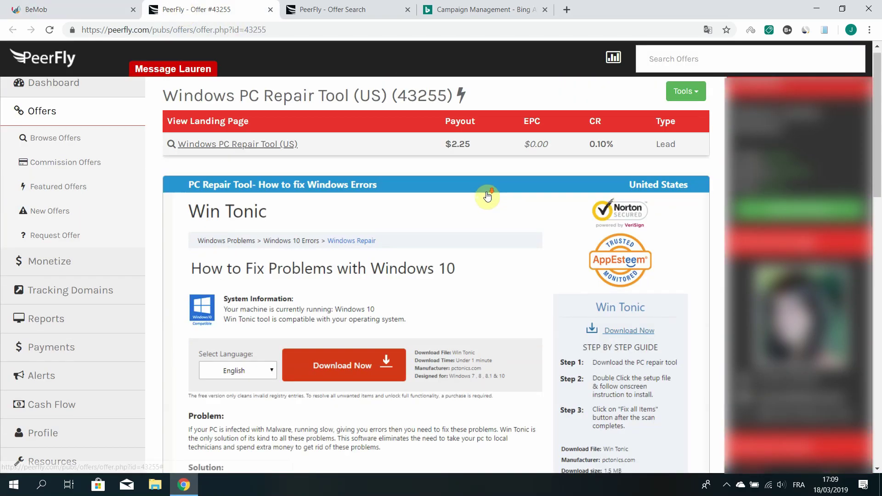
{"action": "scroll", "coordinate": [468, 198], "scroll_direction": "up", "scroll_amount": 1}
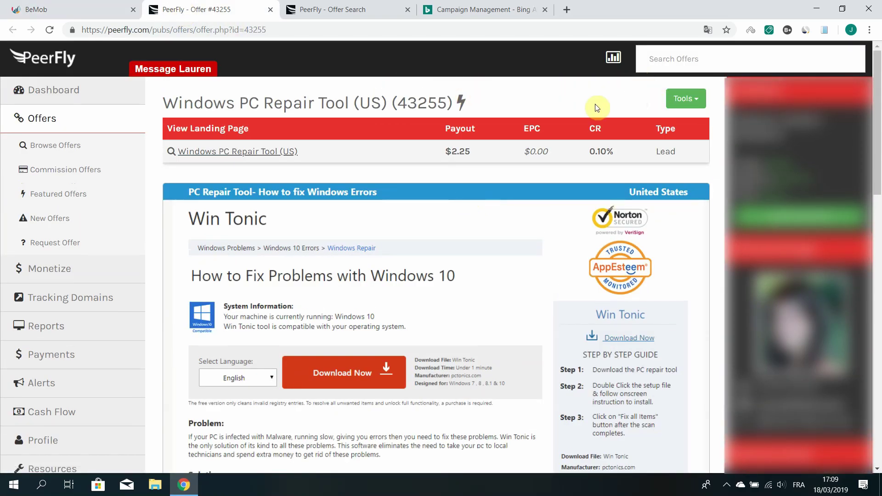
{"action": "left_click", "coordinate": [692, 99]}
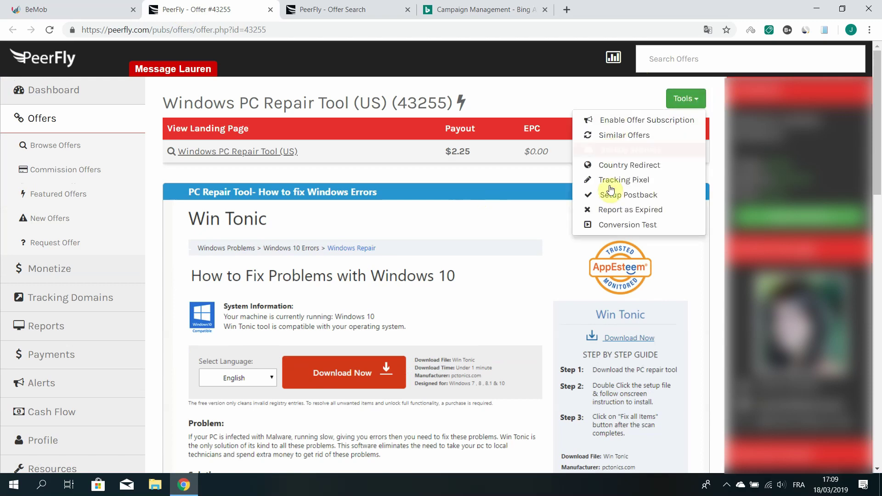
{"action": "left_click", "coordinate": [635, 196]}
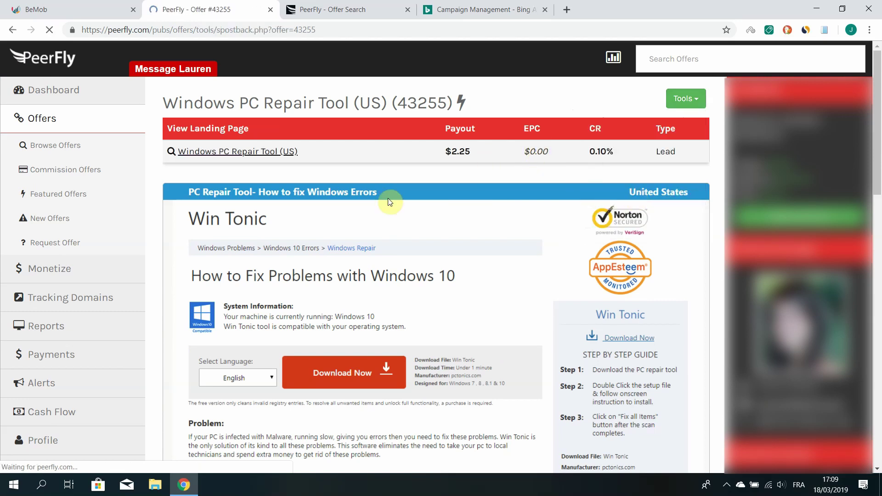
{"action": "scroll", "coordinate": [294, 303], "scroll_direction": "down", "scroll_amount": 3}
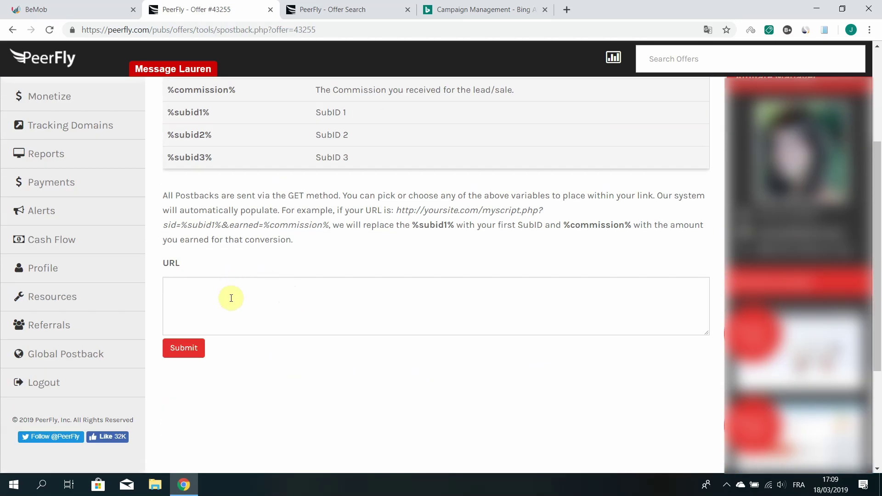
Save BeMob's postback URL with %subid1% and %commission% as the offer's specific postback
{"action": "left_click", "coordinate": [240, 358]}
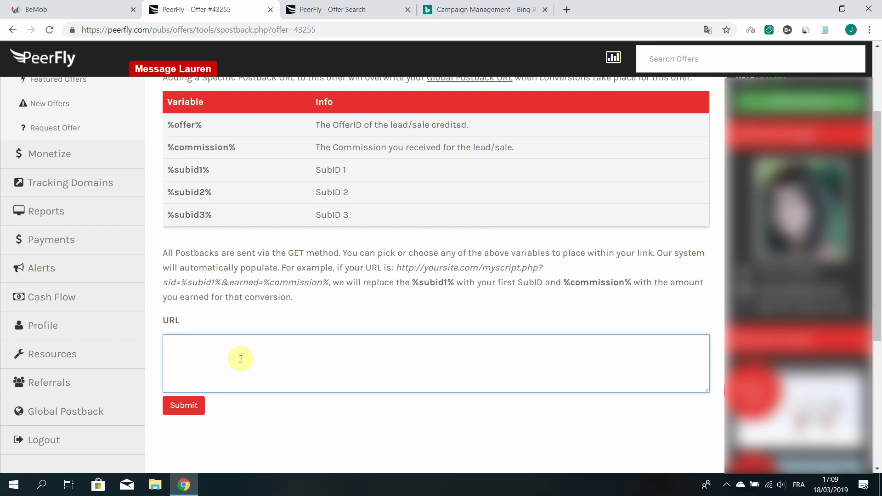
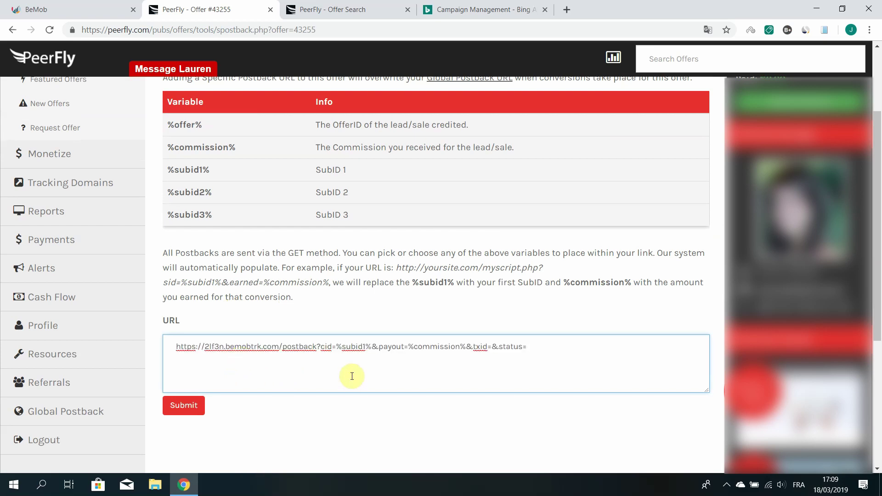
{"action": "left_click", "coordinate": [420, 413]}
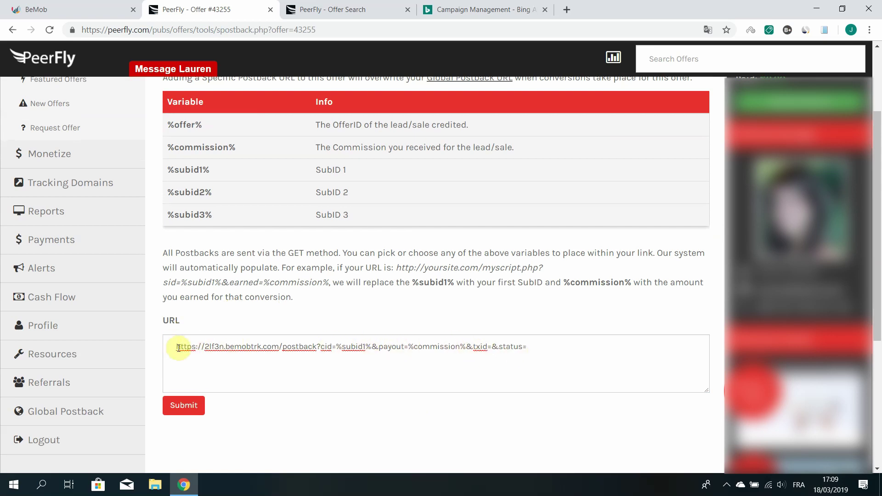
{"action": "left_click_drag", "start_coordinate": [175, 346], "coordinate": [547, 344]}
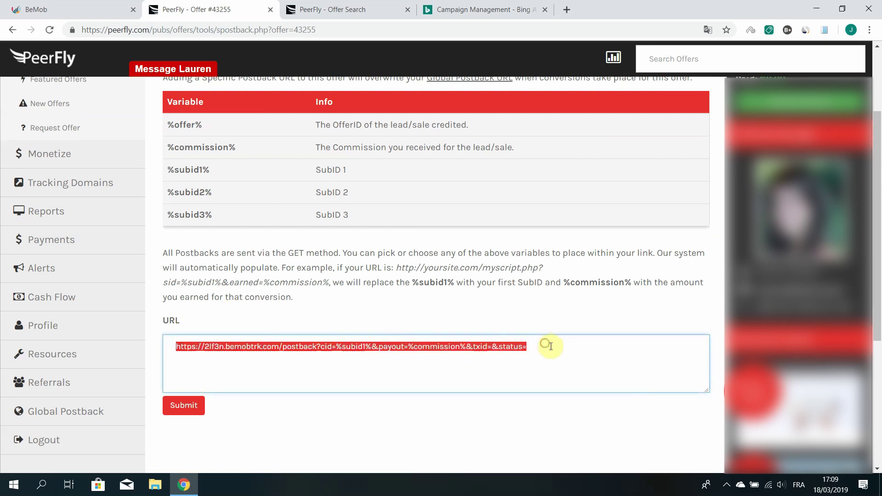
{"action": "left_click", "coordinate": [550, 346]}
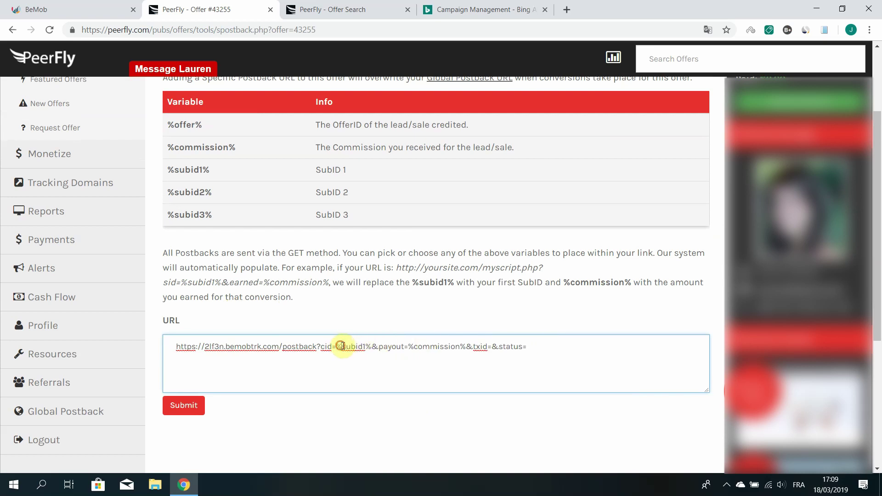
{"action": "left_click_drag", "start_coordinate": [342, 346], "coordinate": [363, 346]}
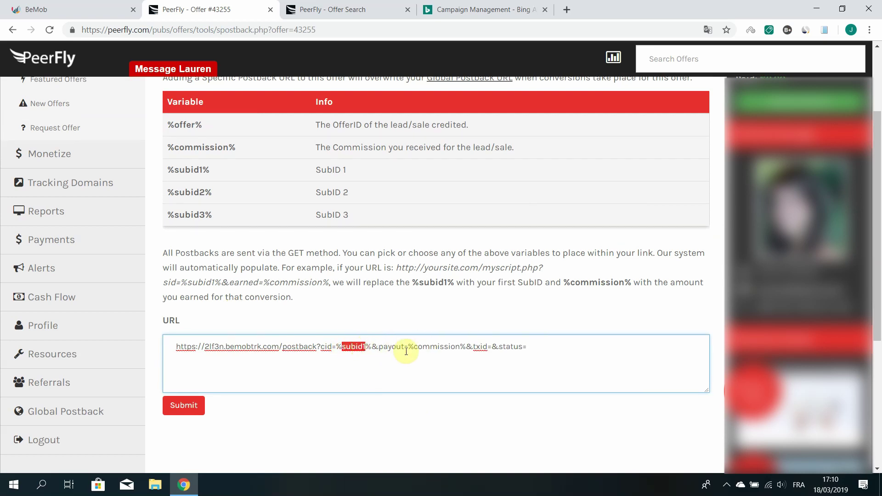
{"action": "left_click_drag", "start_coordinate": [412, 346], "coordinate": [462, 347]}
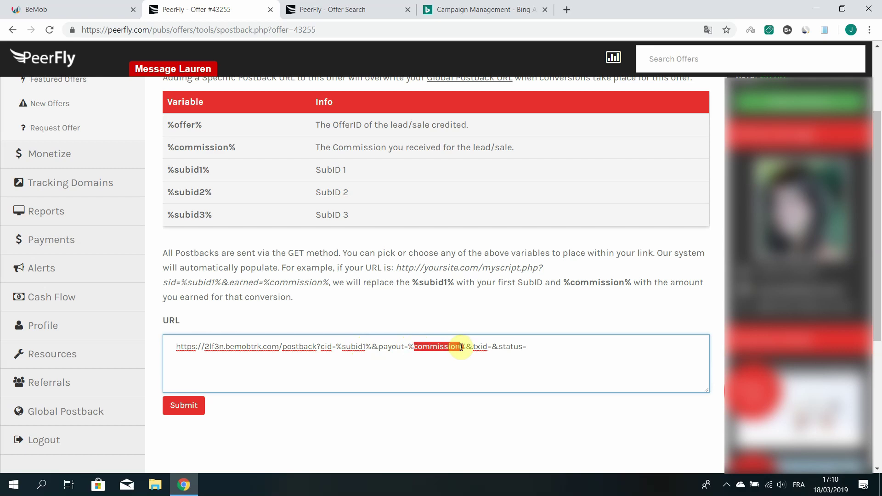
{"action": "left_click", "coordinate": [428, 368]}
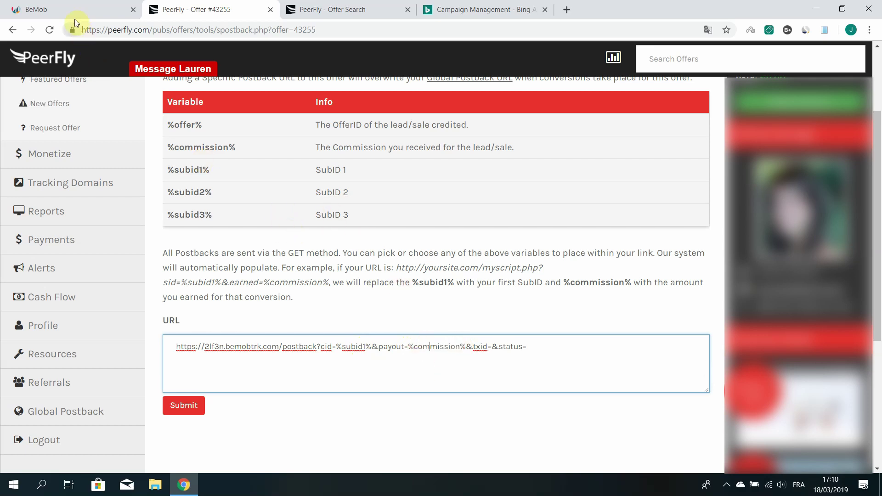
{"action": "left_click", "coordinate": [186, 408]}
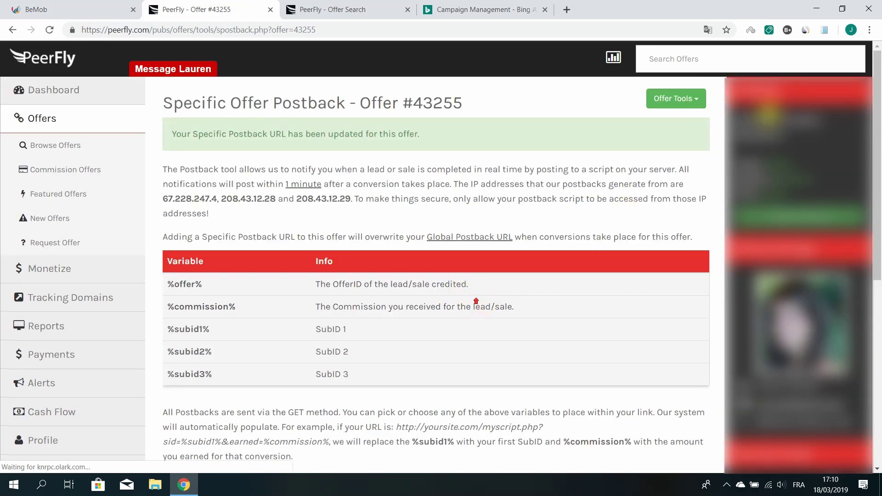
{"action": "left_click", "coordinate": [672, 101]}
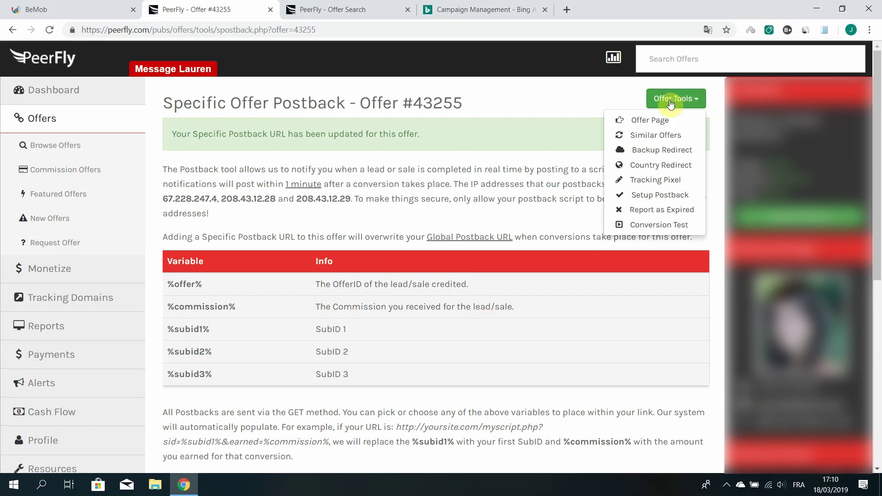
{"action": "left_click", "coordinate": [650, 121]}
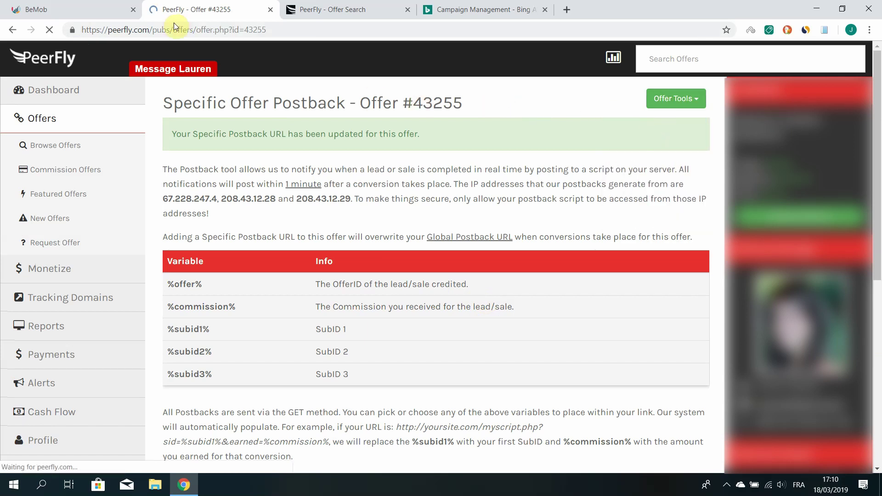
Save the United States - Windows PC Repair Tool (US) (43255) offer and go to Campaigns
{"action": "left_click", "coordinate": [68, 8]}
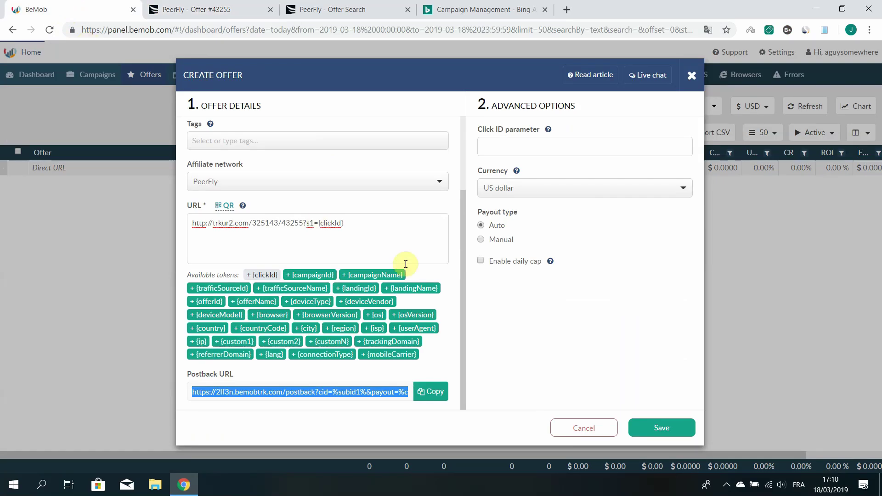
{"action": "left_click", "coordinate": [657, 428]}
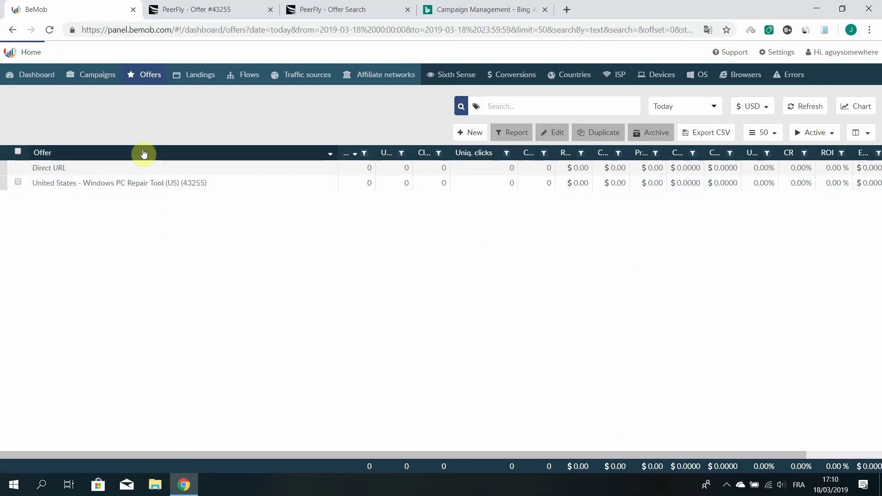
{"action": "left_click", "coordinate": [94, 81]}
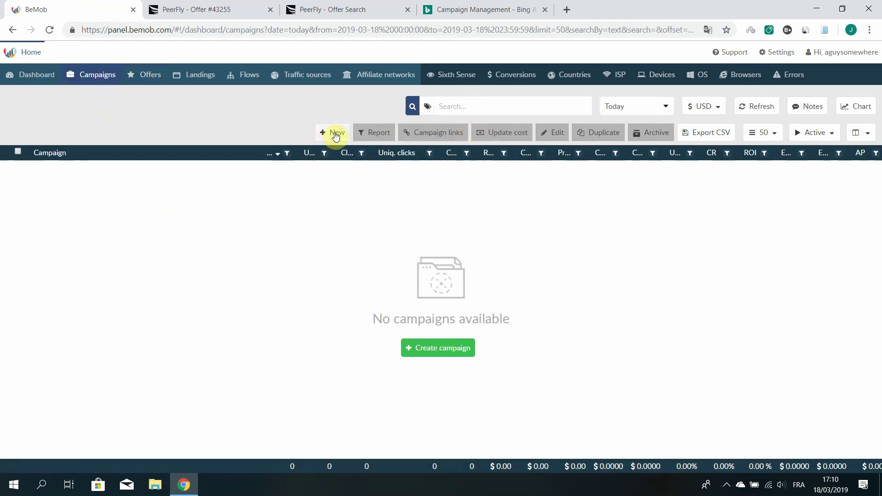
Start a new campaign named Windows PC Repair Tool (US) (43255), copied from PeerFly
{"action": "left_click", "coordinate": [335, 134]}
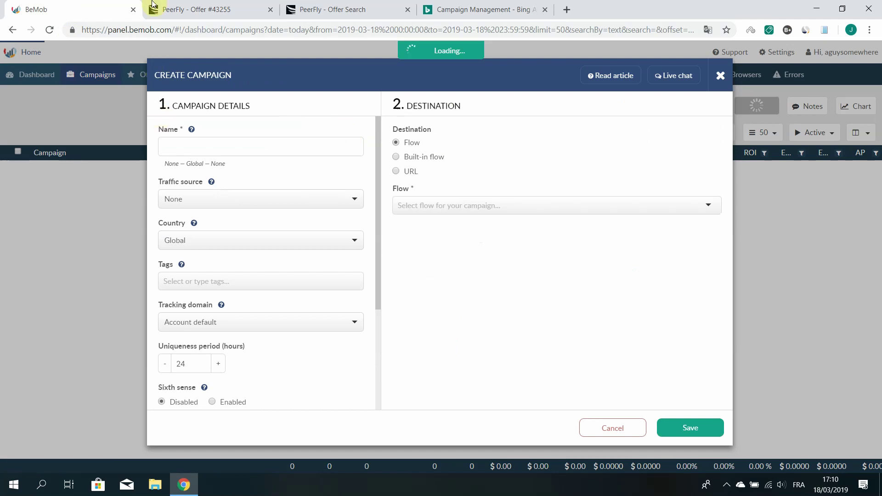
{"action": "left_click", "coordinate": [174, 9]}
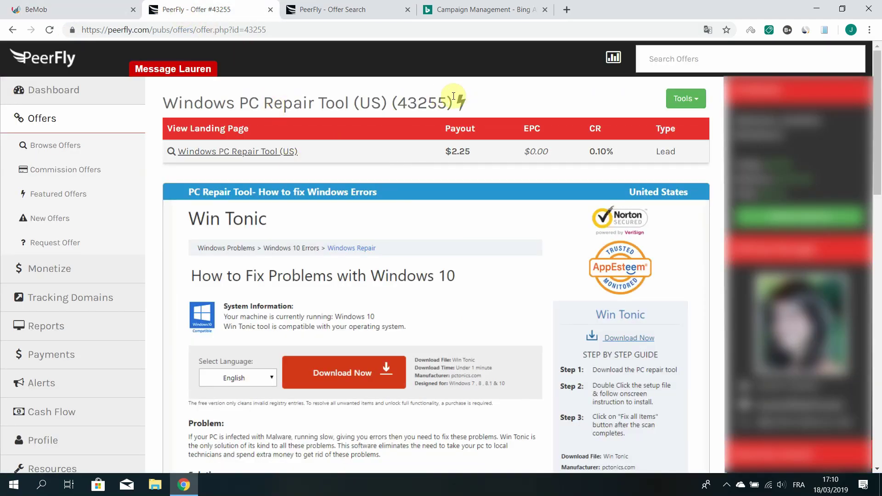
{"action": "left_click_drag", "start_coordinate": [454, 96], "coordinate": [161, 97]}
{"action": "key", "text": "ctrl+c"}
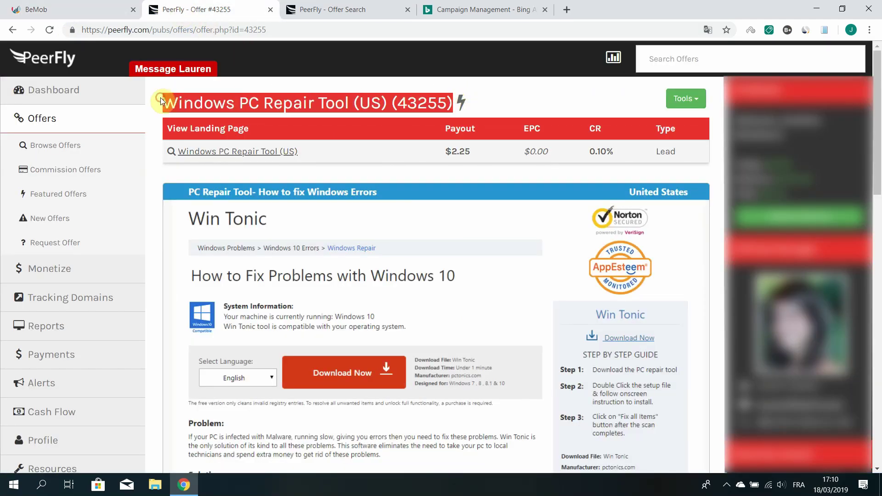
{"action": "left_click", "coordinate": [97, 10]}
{"action": "left_click", "coordinate": [234, 147]}
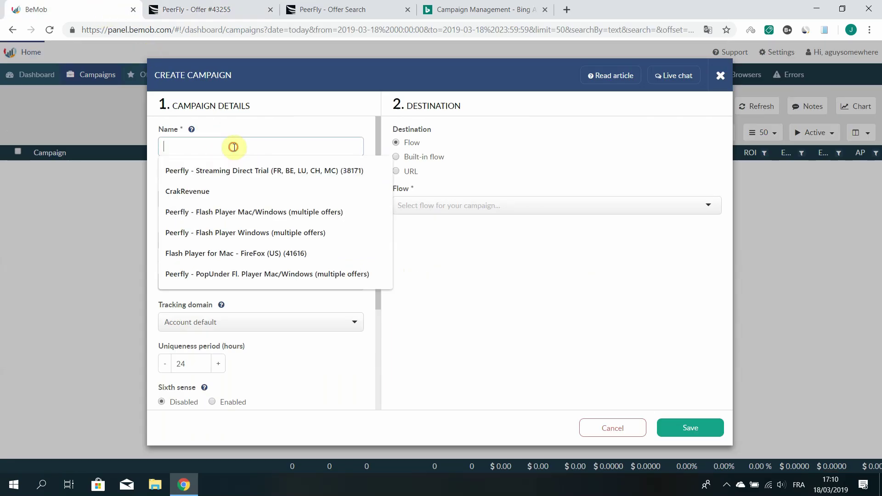
{"action": "key", "text": "ctrl+v"}
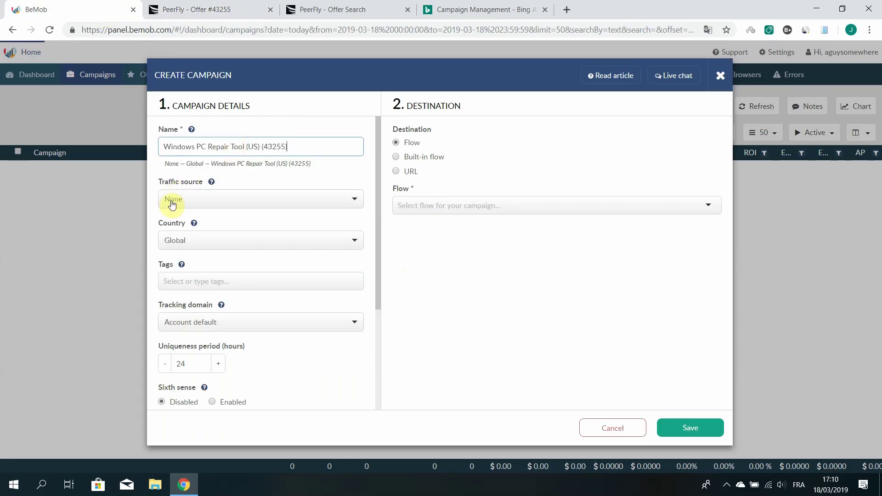
Set the campaign's traffic source to Bing and country to United States
{"action": "left_click", "coordinate": [189, 198]}
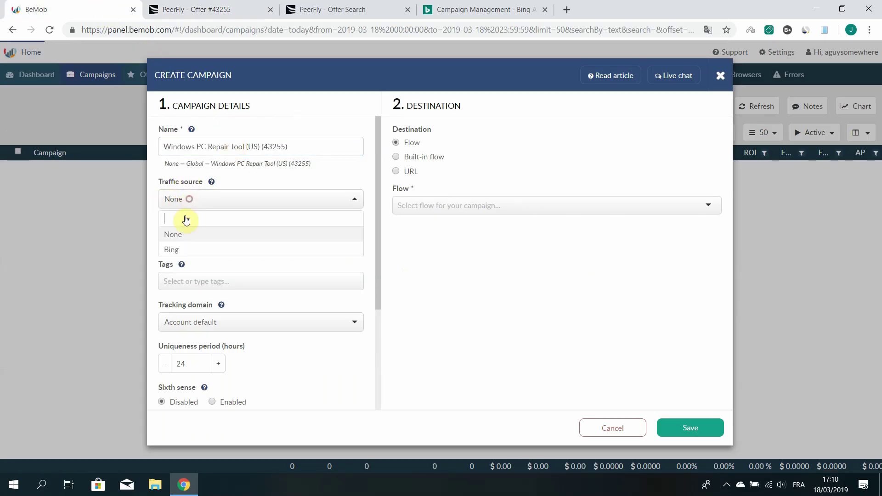
{"action": "left_click", "coordinate": [180, 250]}
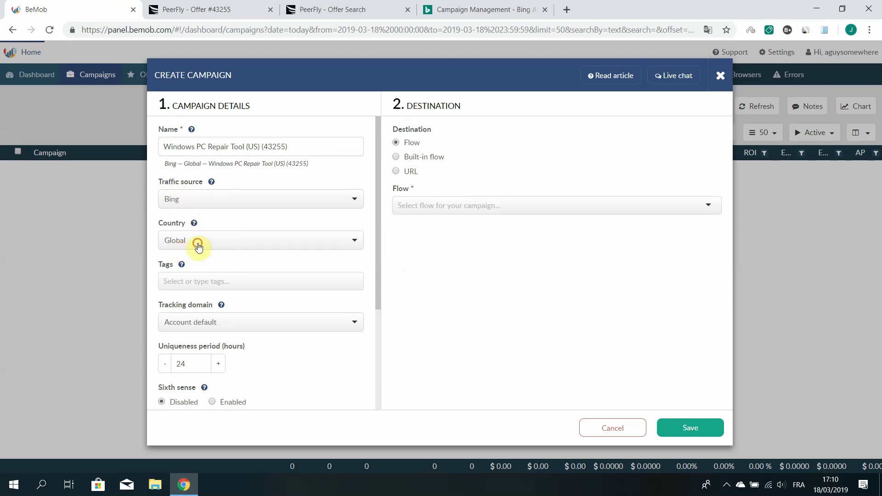
{"action": "left_click", "coordinate": [197, 241]}
{"action": "type", "text": "unite"}
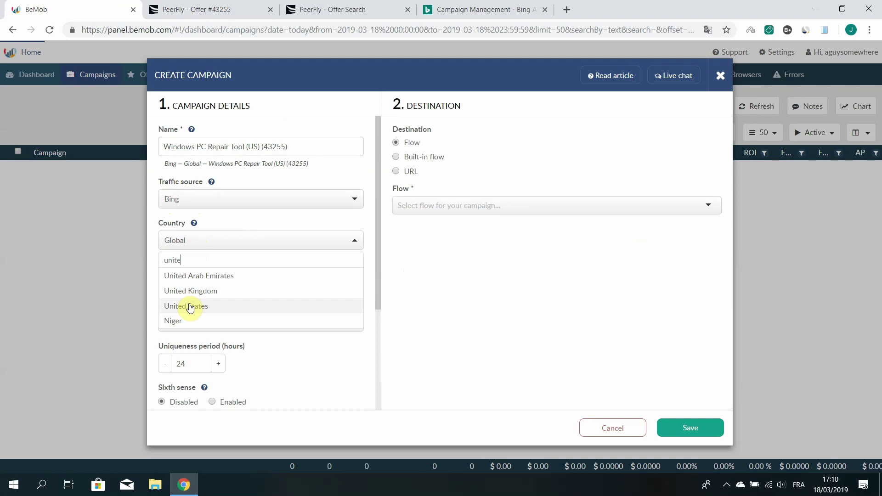
{"action": "left_click", "coordinate": [190, 306]}
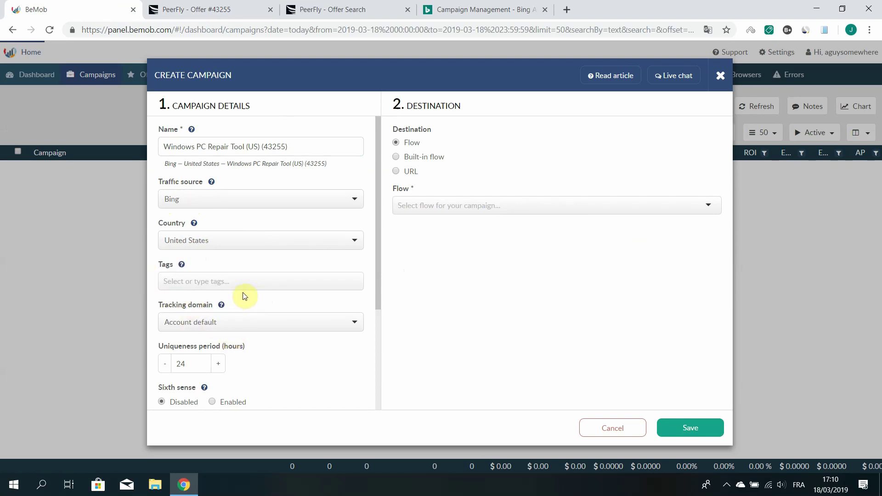
Choose Do not track under Cost model in the Campaign Details form
{"action": "scroll", "coordinate": [317, 272], "scroll_direction": "down", "scroll_amount": 3}
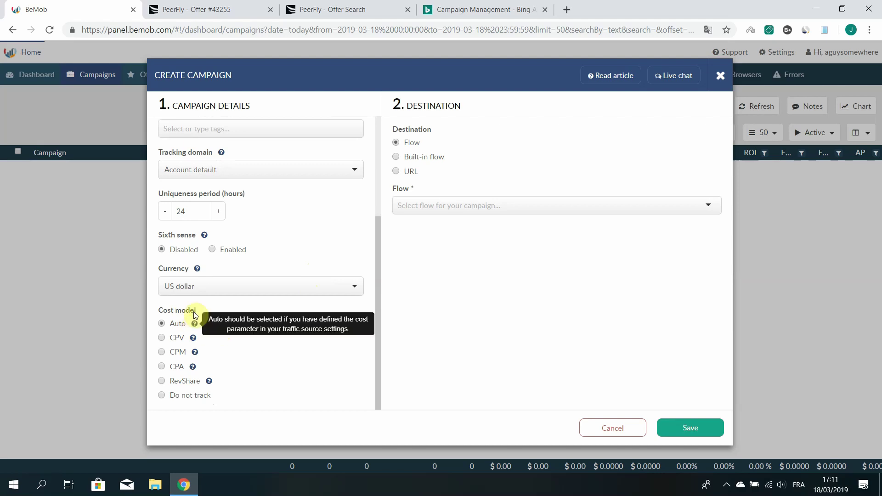
{"action": "left_click", "coordinate": [162, 396]}
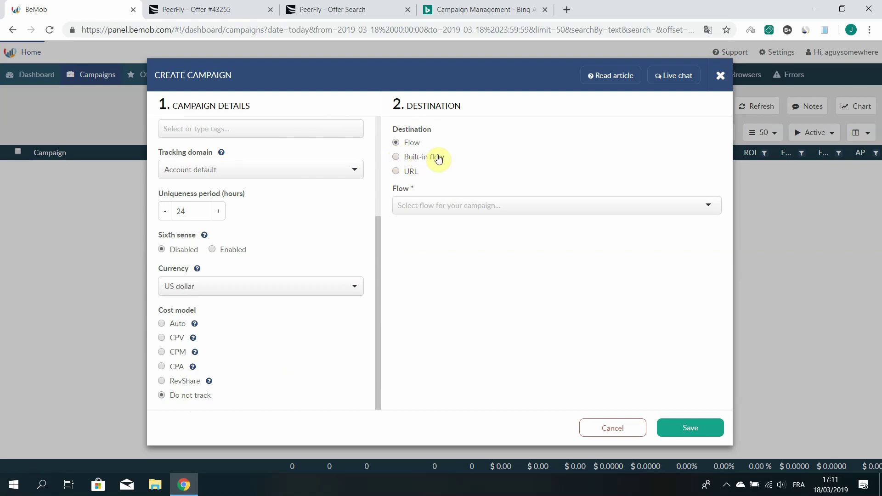
Use a built-in flow with landings switched off, linking directly to the Windows PC Repair Tool offer
{"action": "left_click", "coordinate": [396, 157]}
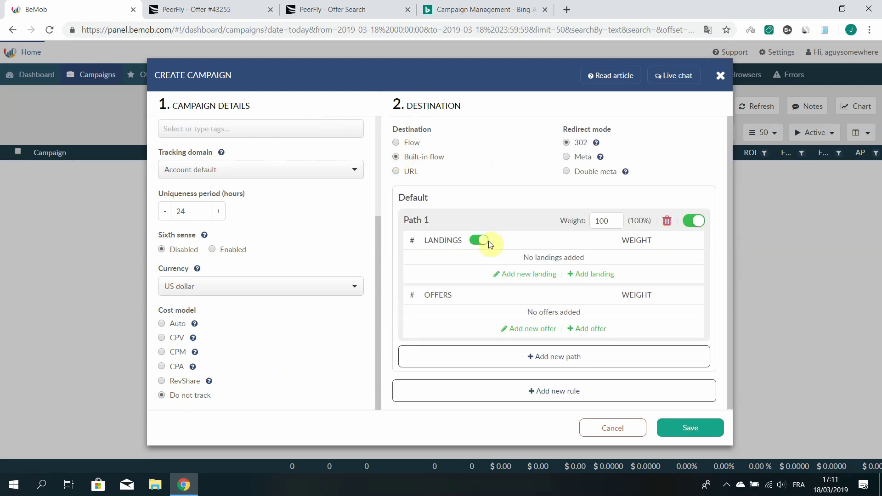
{"action": "left_click", "coordinate": [473, 240]}
{"action": "left_click", "coordinate": [476, 242]}
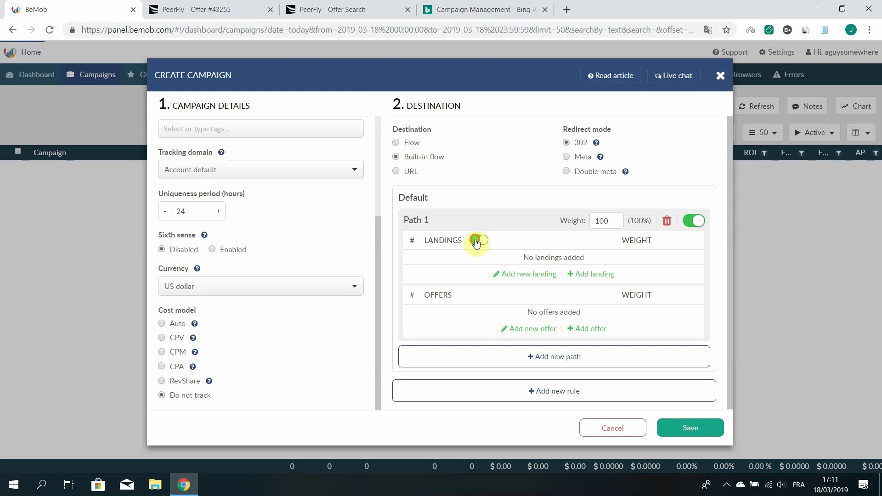
{"action": "left_click", "coordinate": [477, 242]}
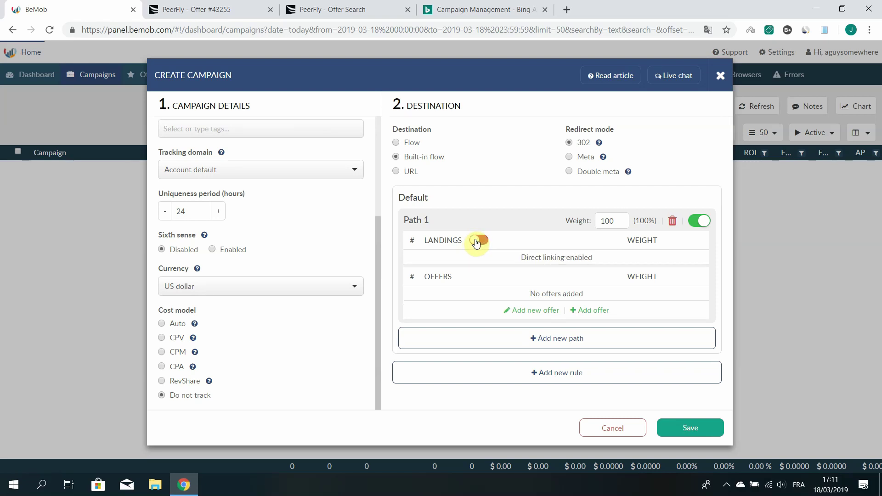
{"action": "left_click", "coordinate": [597, 312]}
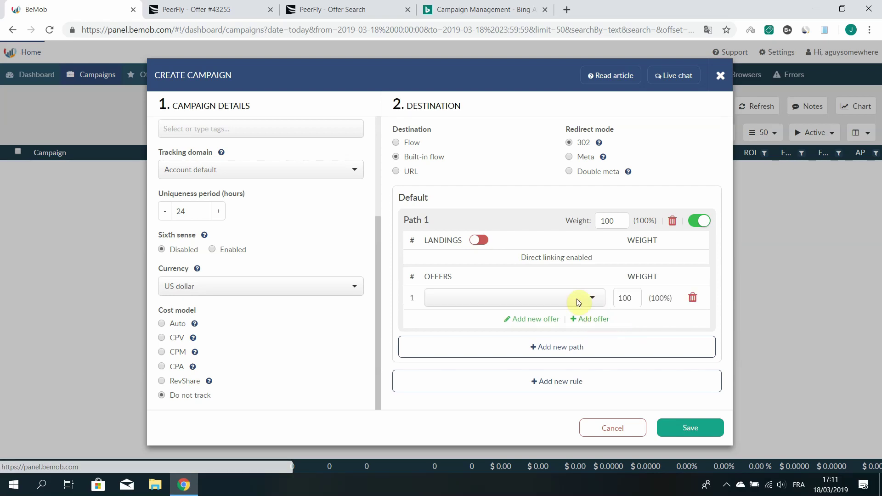
{"action": "left_click", "coordinate": [547, 297]}
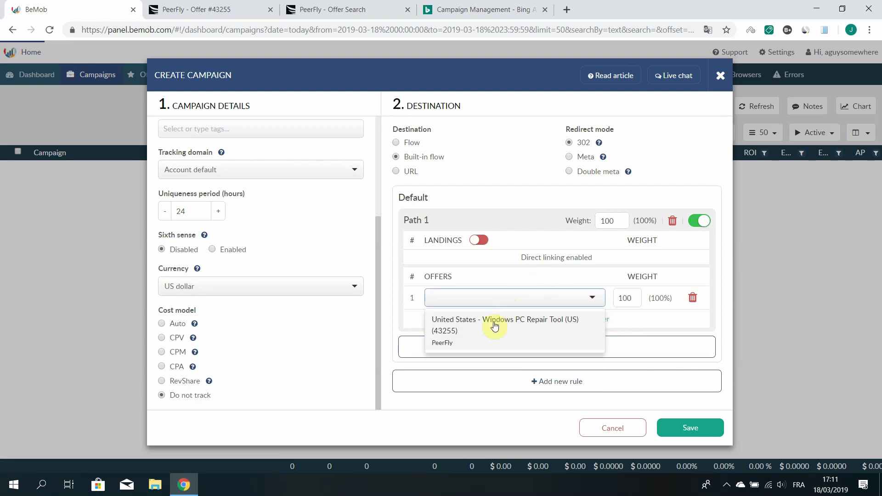
{"action": "left_click", "coordinate": [542, 330]}
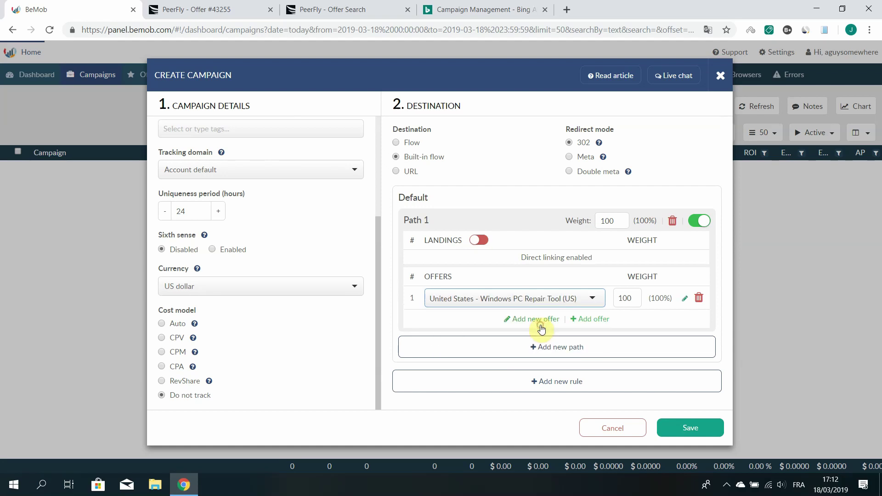
Save the United States - Bing - Windows PC Repair Tool (US) campaign to display its tracking links
{"action": "left_click", "coordinate": [685, 426]}
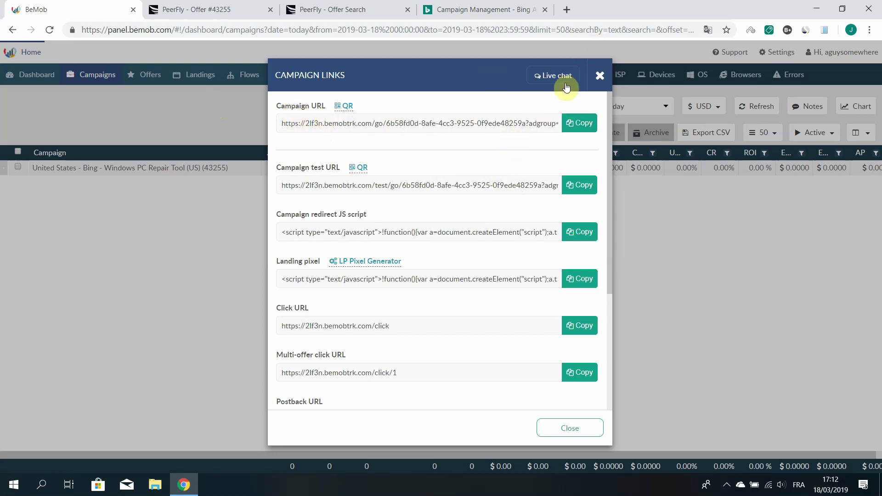
Connect SetupVPN through a United States server and copy BeMob's campaign test URL
{"action": "left_click", "coordinate": [569, 13]}
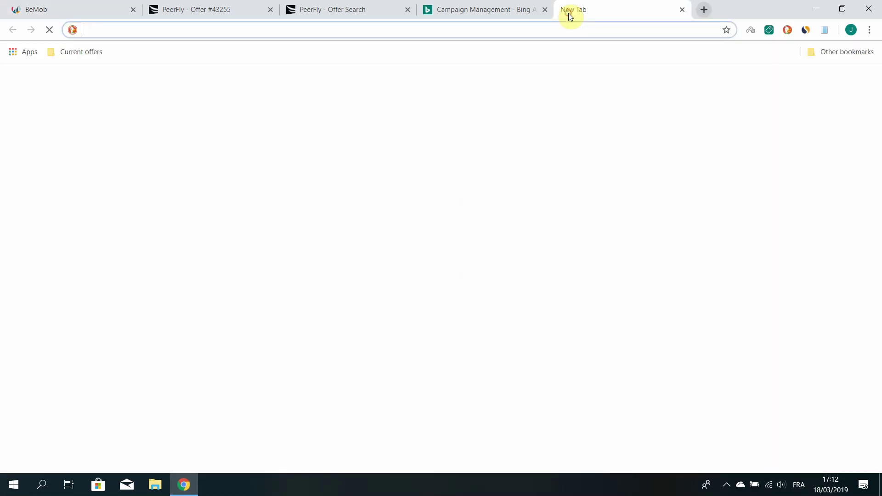
{"action": "left_click", "coordinate": [748, 31]}
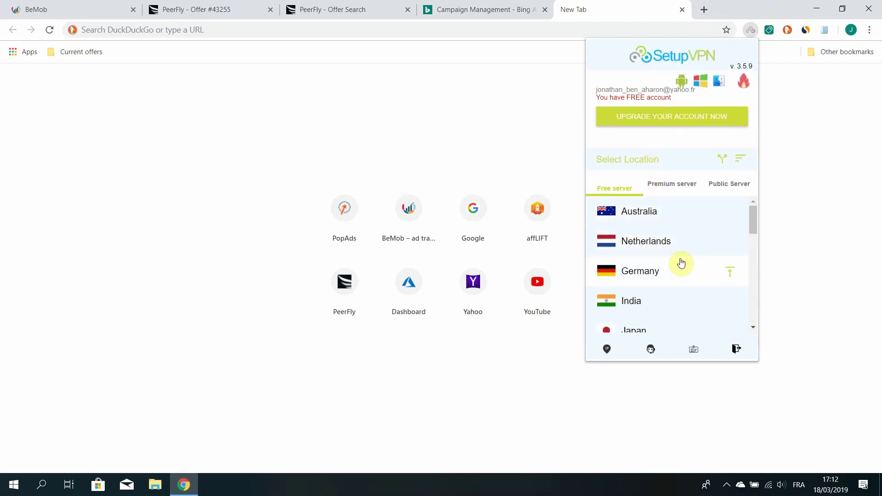
{"action": "scroll", "coordinate": [693, 249], "scroll_direction": "down", "scroll_amount": 3}
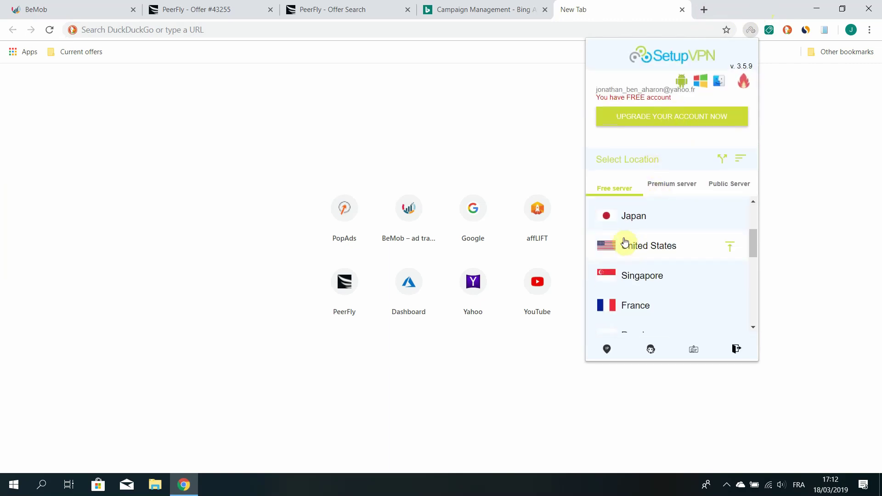
{"action": "left_click", "coordinate": [625, 245]}
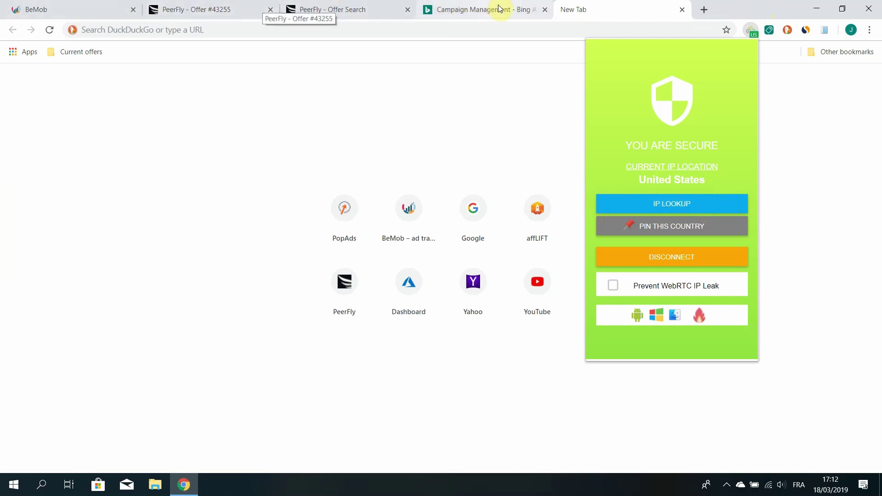
{"action": "left_click", "coordinate": [108, 14]}
{"action": "left_click", "coordinate": [579, 185]}
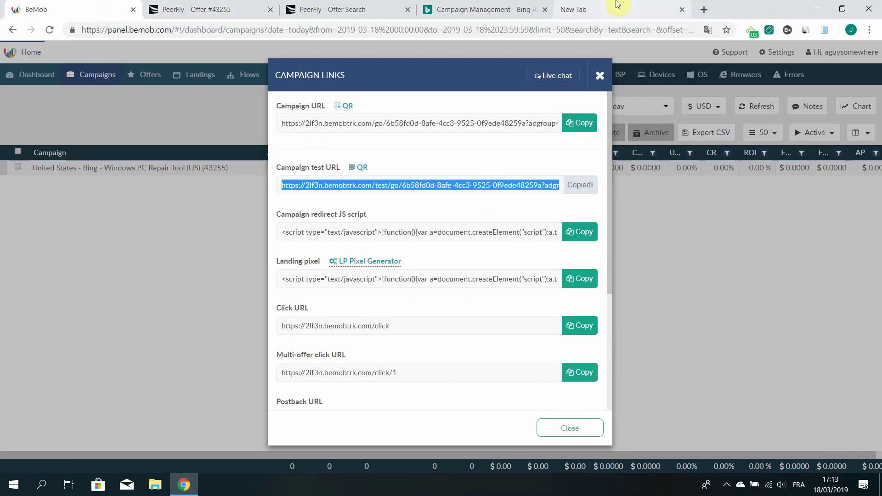
Load the campaign test URL in the new tab and confirm it reaches the Win Tonic pctonics.com page
{"action": "left_click", "coordinate": [583, 10]}
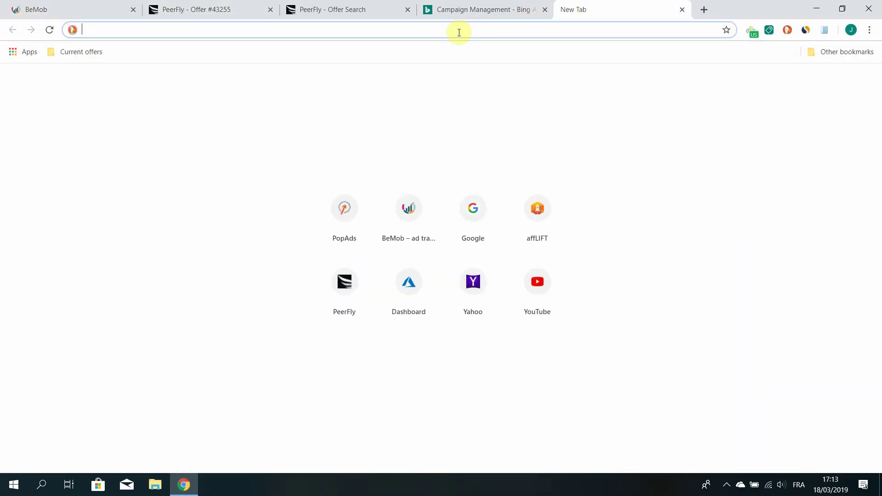
{"action": "key", "text": "ctrl+v"}
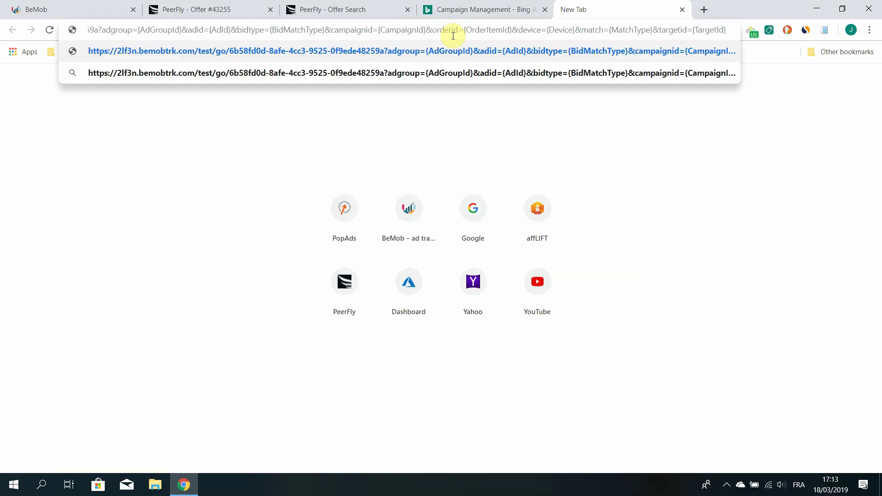
{"action": "key", "text": "Return"}
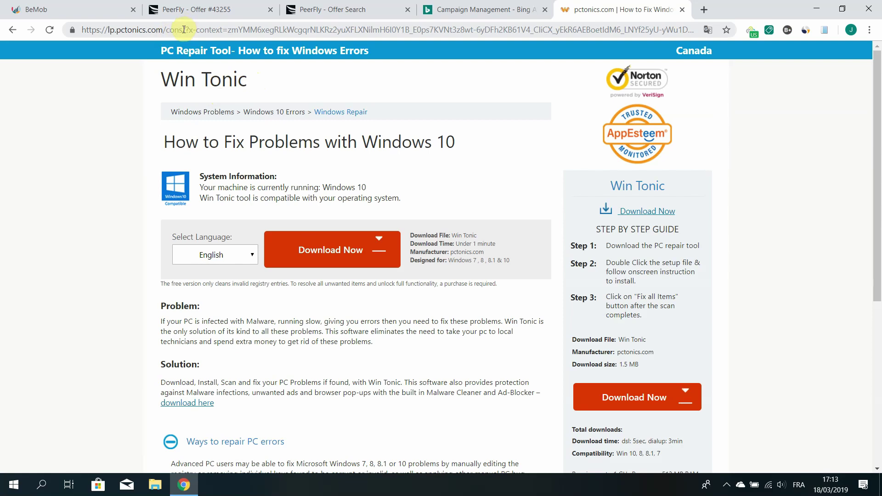
{"action": "left_click_drag", "start_coordinate": [184, 30], "coordinate": [84, 40]}
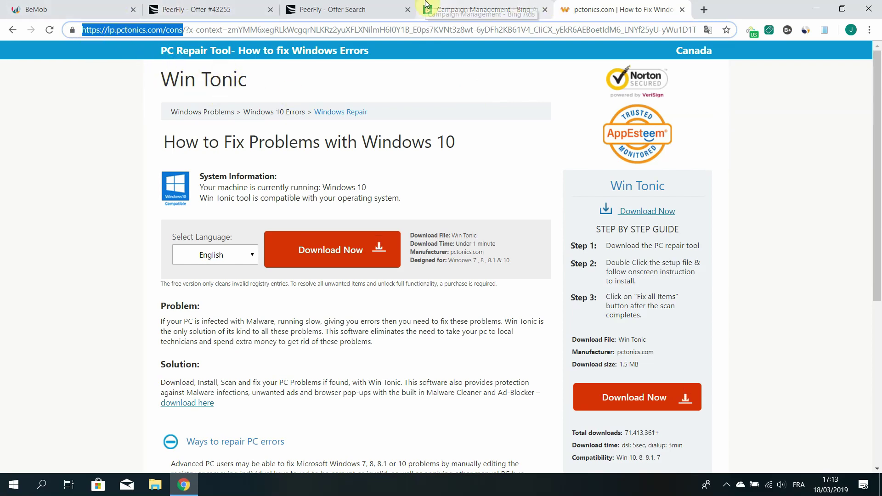
{"action": "left_click", "coordinate": [449, 15]}
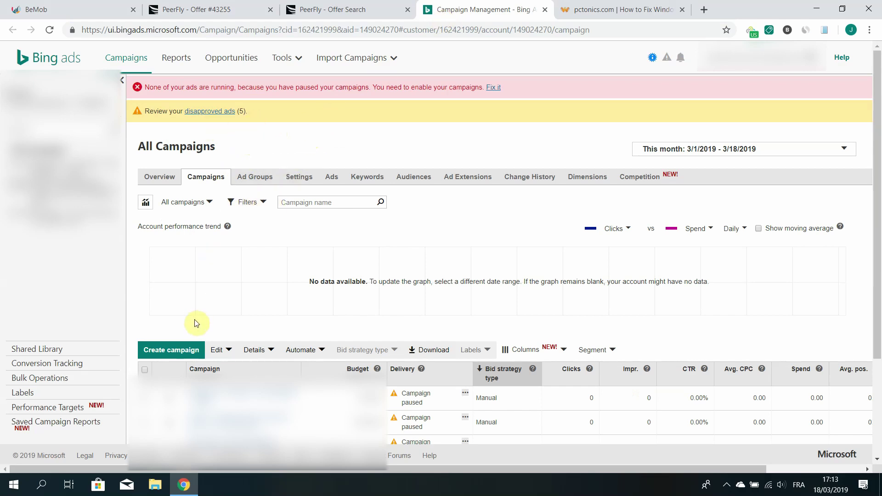
Create a 'Visits to my website' campaign named Test peerfly campaign with specific-location targeting
{"action": "left_click", "coordinate": [162, 352]}
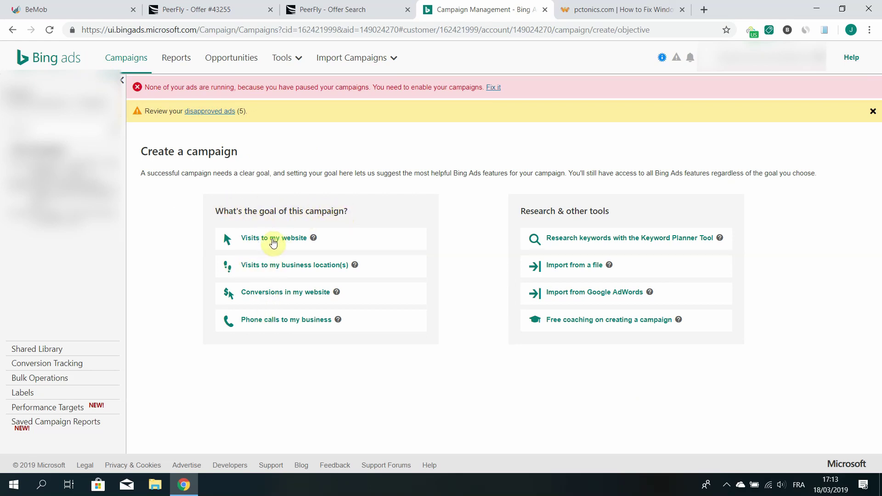
{"action": "left_click", "coordinate": [286, 241]}
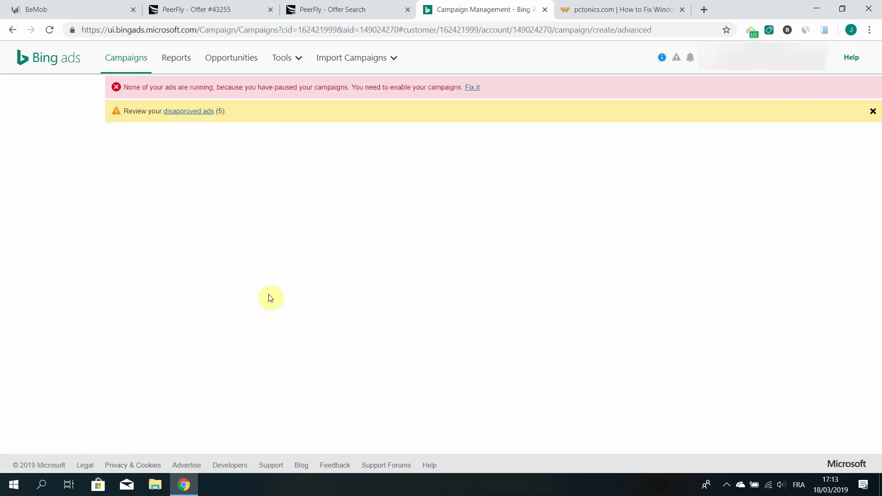
{"action": "left_click", "coordinate": [158, 211]}
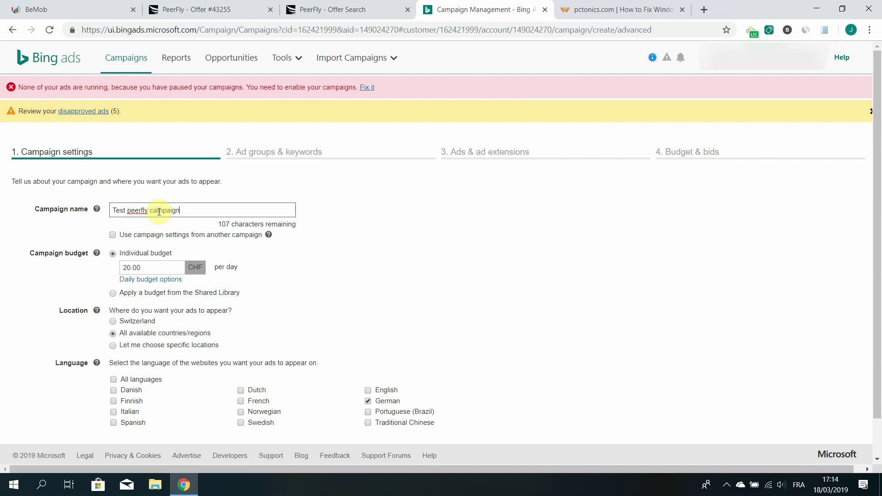
{"action": "scroll", "coordinate": [432, 286], "scroll_direction": "down", "scroll_amount": 2}
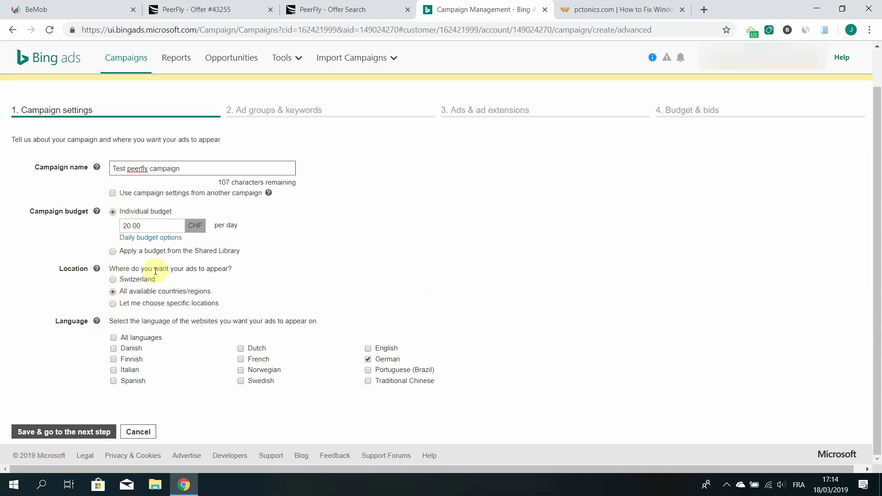
{"action": "left_click", "coordinate": [114, 305]}
Target United States, reaching only people located in the targeted location
{"action": "left_click", "coordinate": [163, 327]}
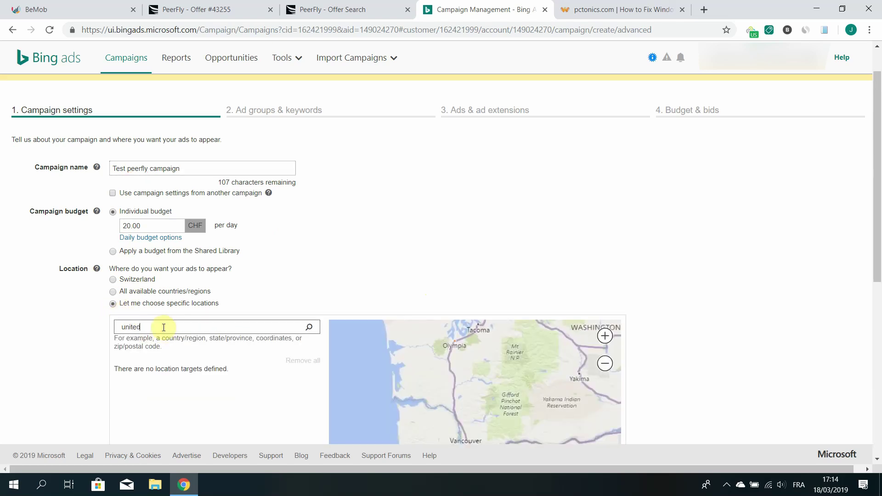
{"action": "type", "text": "united states"}
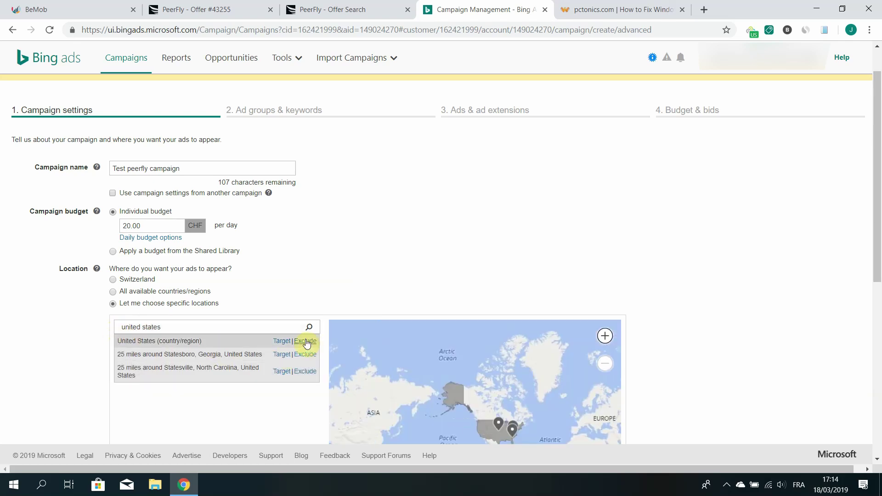
{"action": "left_click", "coordinate": [281, 342]}
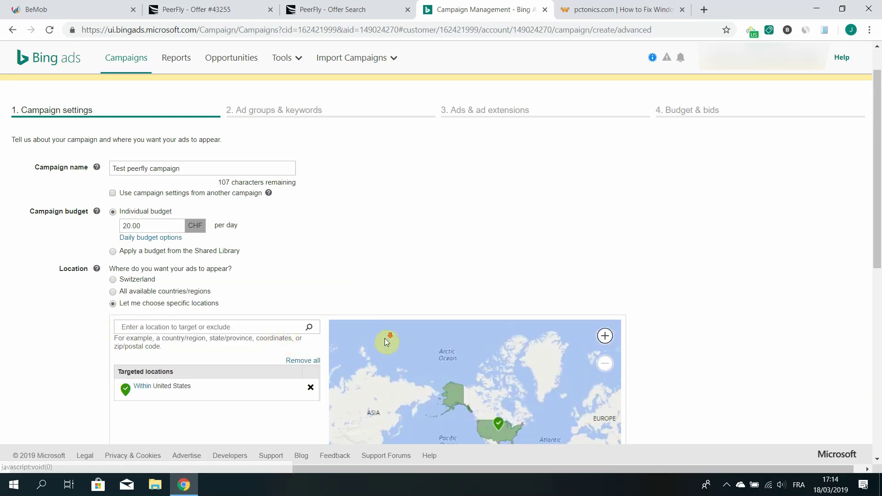
{"action": "left_click_drag", "start_coordinate": [875, 153], "coordinate": [869, 293]}
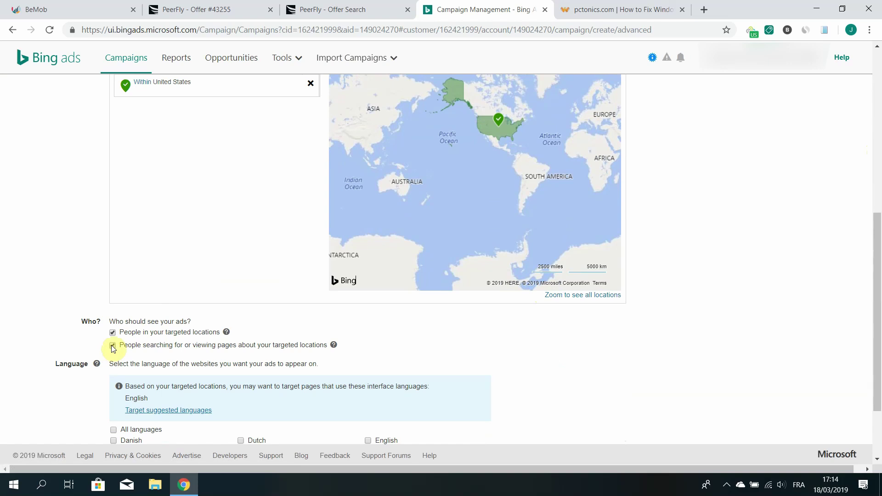
{"action": "left_click", "coordinate": [112, 346]}
{"action": "scroll", "coordinate": [352, 352], "scroll_direction": "up", "scroll_amount": 5}
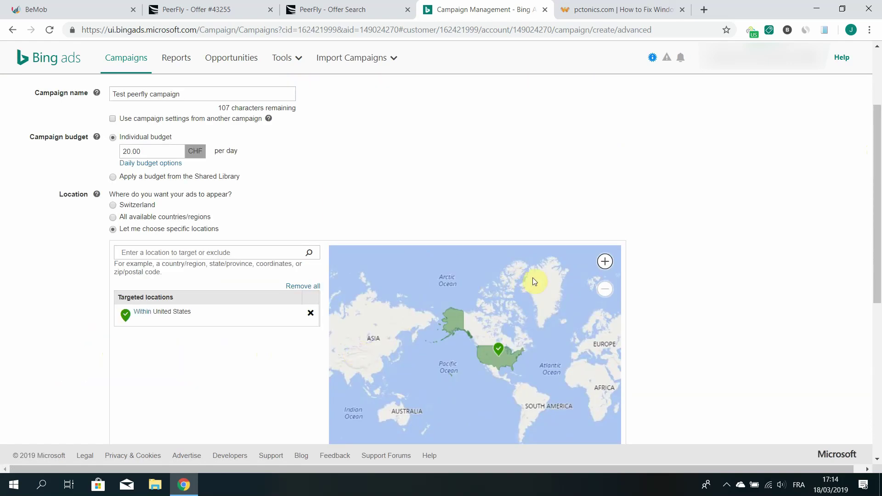
{"action": "scroll", "coordinate": [662, 284], "scroll_direction": "down", "scroll_amount": 4}
{"action": "mouse_move", "coordinate": [495, 186]}
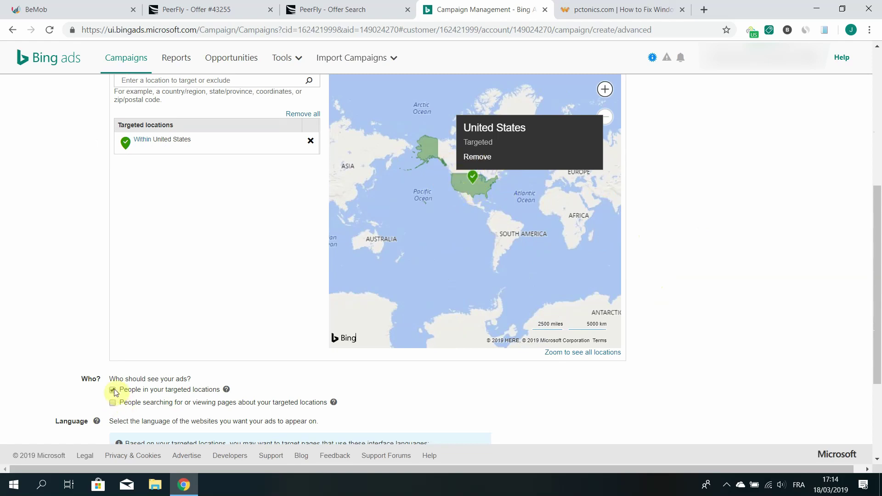
Replace German with English and Portuguese (Brazil) as ad languages and continue to ad groups
{"action": "left_click", "coordinate": [208, 391]}
{"action": "left_click_drag", "start_coordinate": [207, 391], "coordinate": [142, 392]}
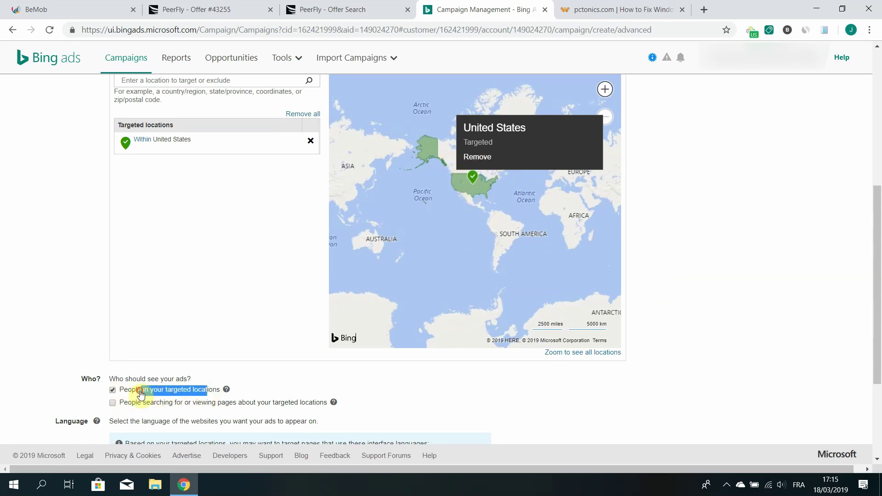
{"action": "left_click", "coordinate": [382, 394]}
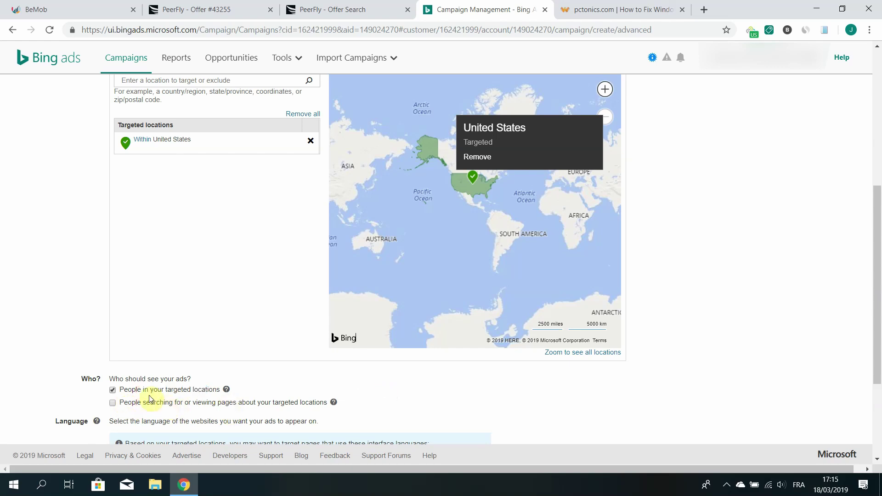
{"action": "left_click_drag", "start_coordinate": [151, 405], "coordinate": [246, 406]}
{"action": "left_click", "coordinate": [396, 413]}
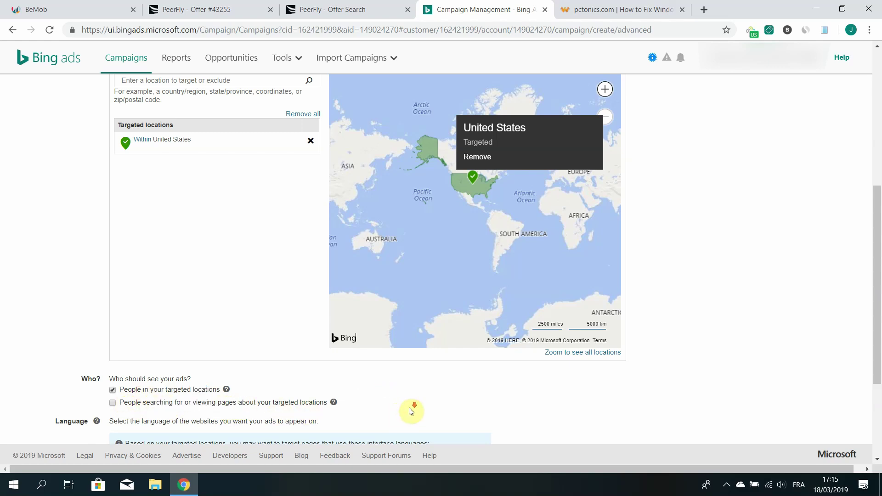
{"action": "scroll", "coordinate": [407, 407], "scroll_direction": "down", "scroll_amount": 3}
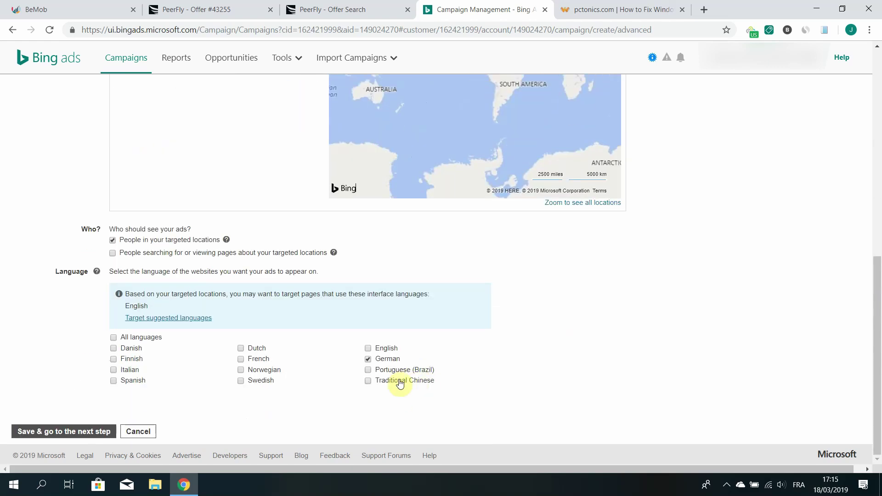
{"action": "left_click", "coordinate": [369, 359]}
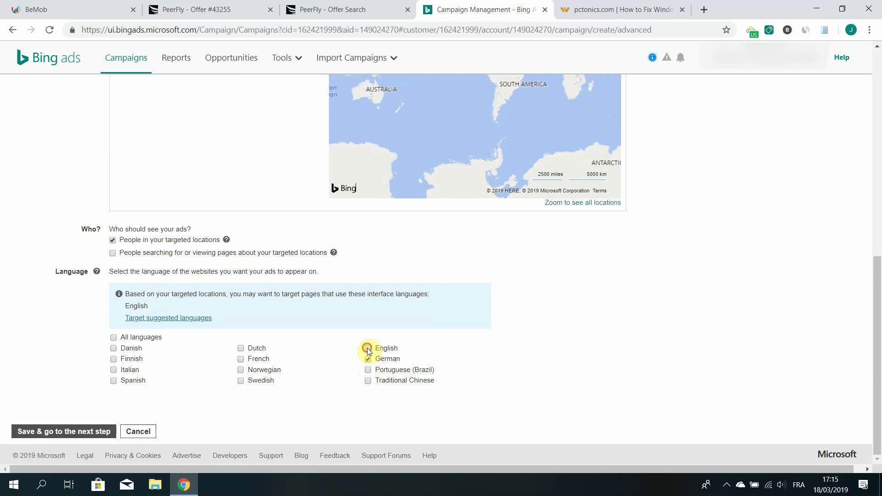
{"action": "left_click", "coordinate": [367, 349]}
{"action": "left_click", "coordinate": [409, 367]}
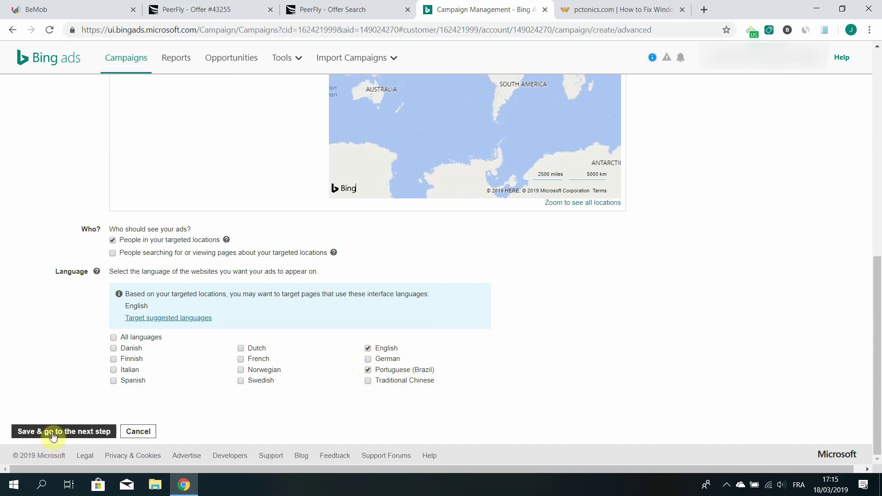
{"action": "left_click", "coordinate": [53, 435]}
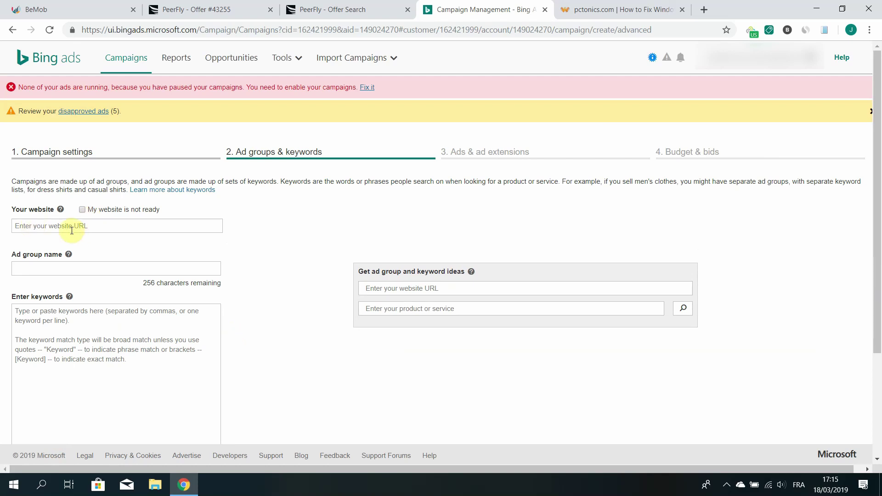
{"action": "left_click", "coordinate": [586, 13]}
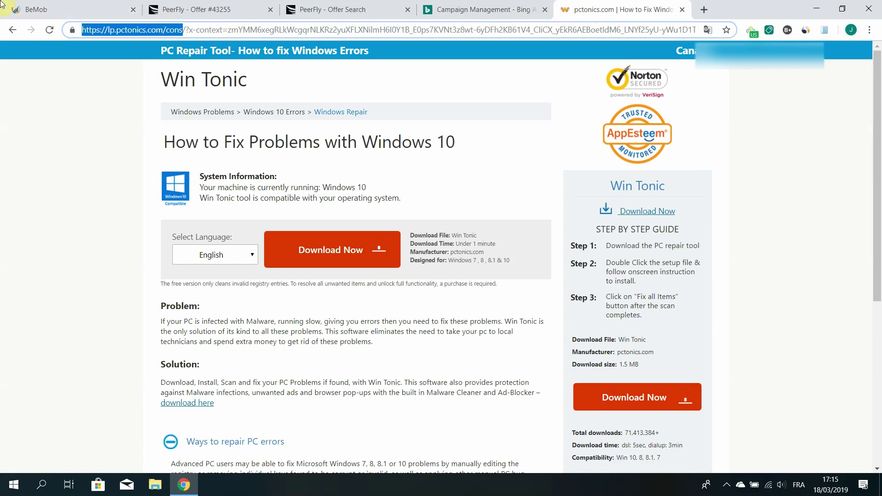
{"action": "left_click", "coordinate": [498, 9]}
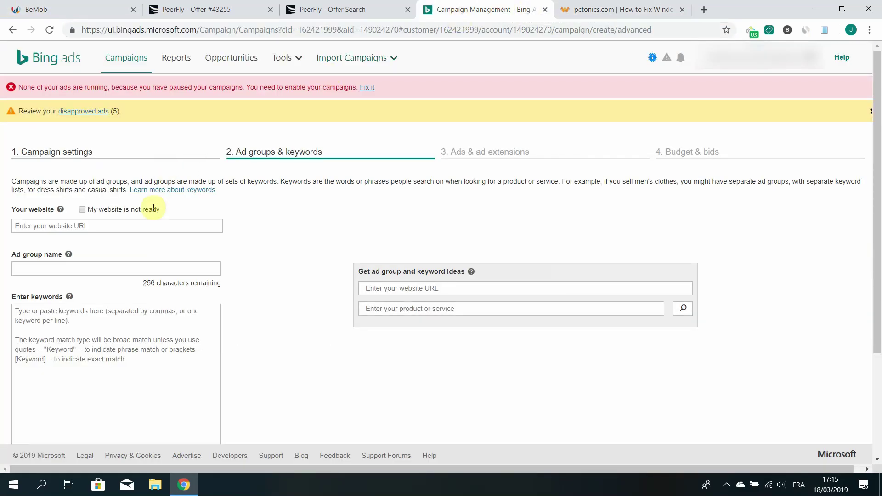
{"action": "left_click", "coordinate": [138, 225]}
{"action": "type", "text": "https://lp.pctonics.com/cons"}
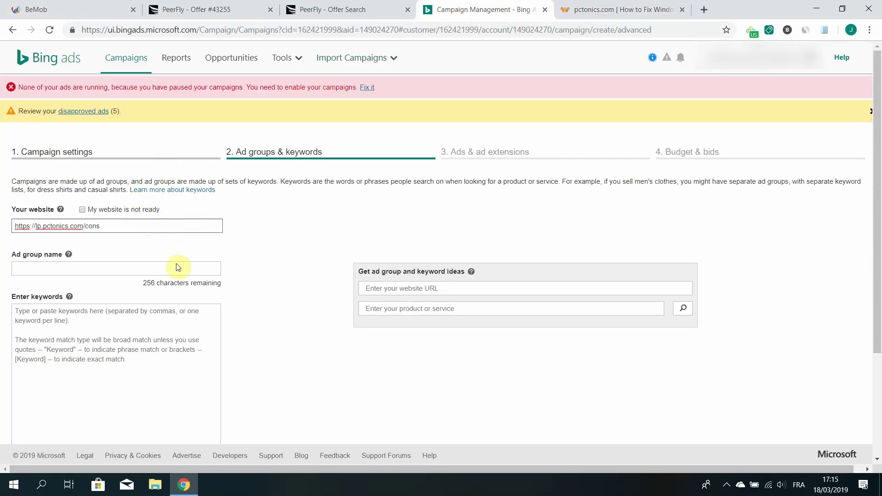
{"action": "left_click", "coordinate": [173, 267]}
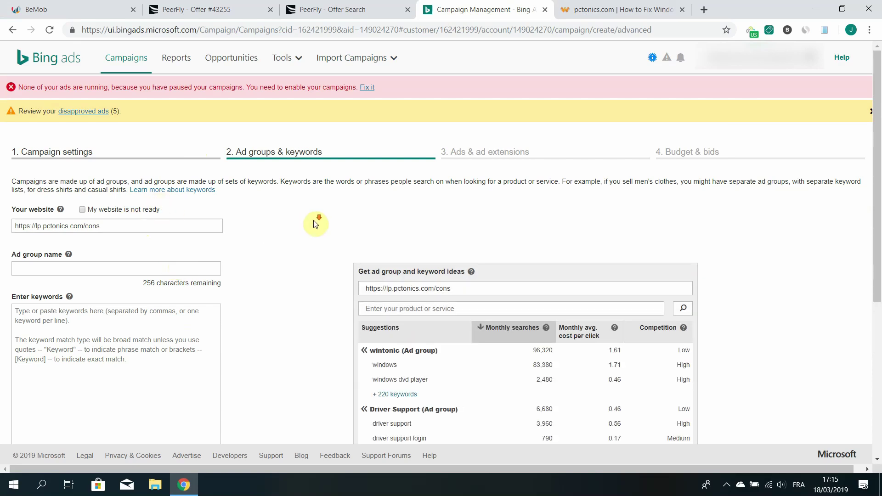
Add the suggested Driver Support ad group with its 41 keywords and continue to ads
{"action": "scroll", "coordinate": [316, 224], "scroll_direction": "down", "scroll_amount": 4}
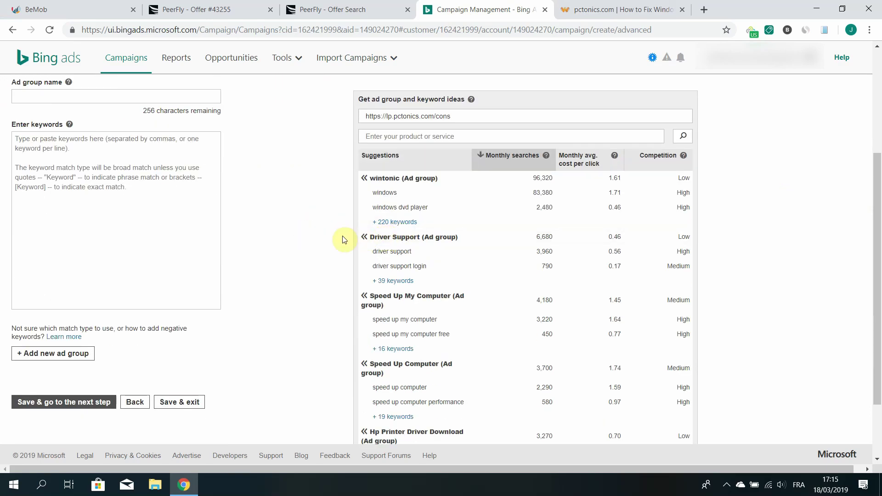
{"action": "left_click", "coordinate": [388, 239]}
{"action": "scroll", "coordinate": [230, 244], "scroll_direction": "up", "scroll_amount": 4}
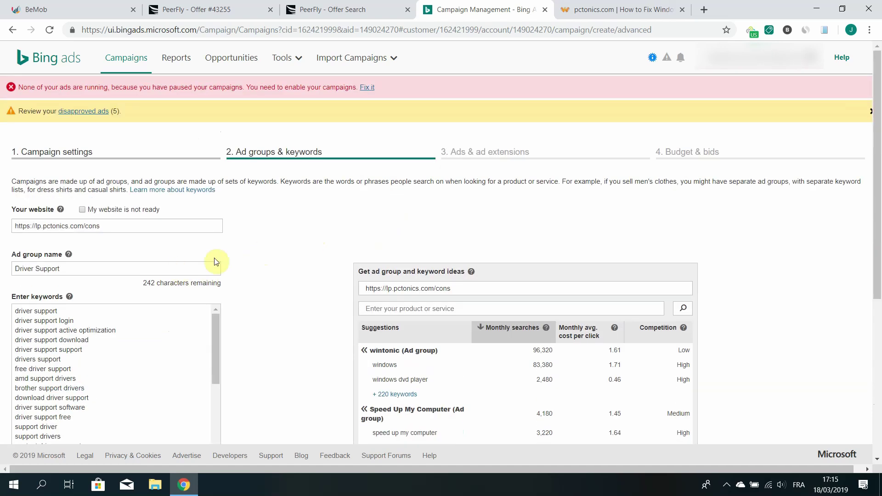
{"action": "scroll", "coordinate": [187, 266], "scroll_direction": "down", "scroll_amount": 1}
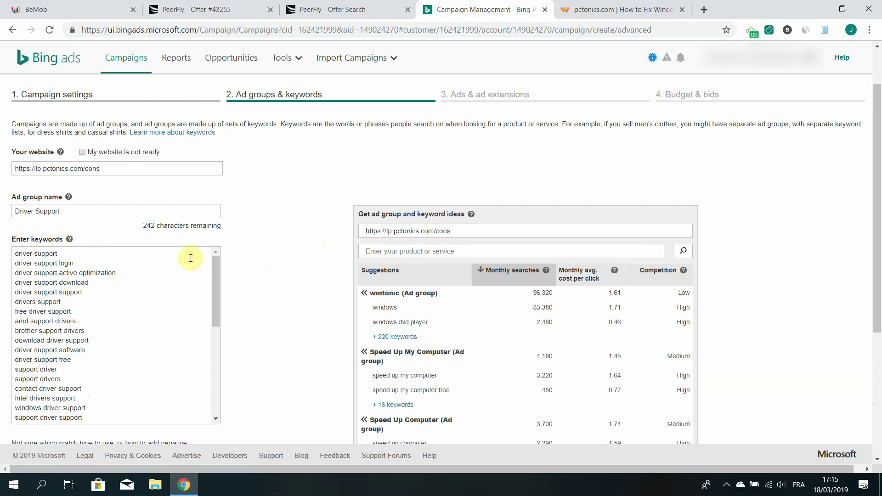
{"action": "left_click", "coordinate": [288, 282]}
{"action": "scroll", "coordinate": [287, 282], "scroll_direction": "down", "scroll_amount": 4}
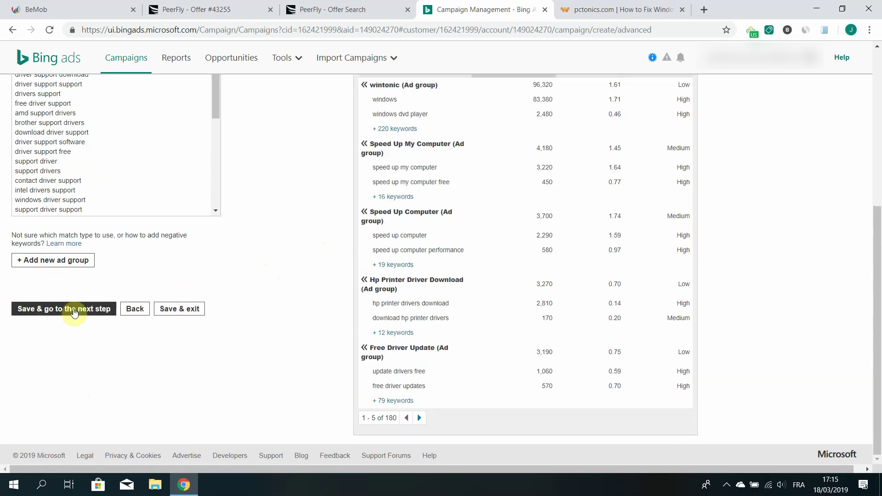
{"action": "left_click", "coordinate": [46, 313]}
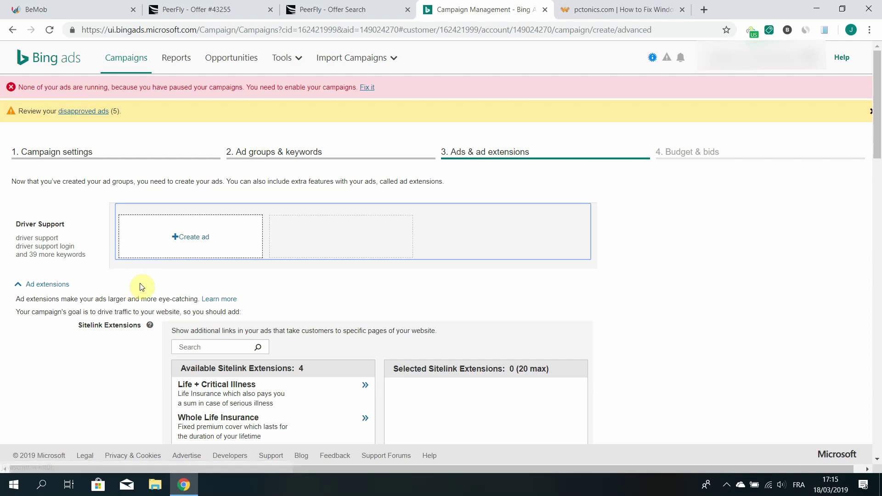
{"action": "left_click", "coordinate": [194, 238]}
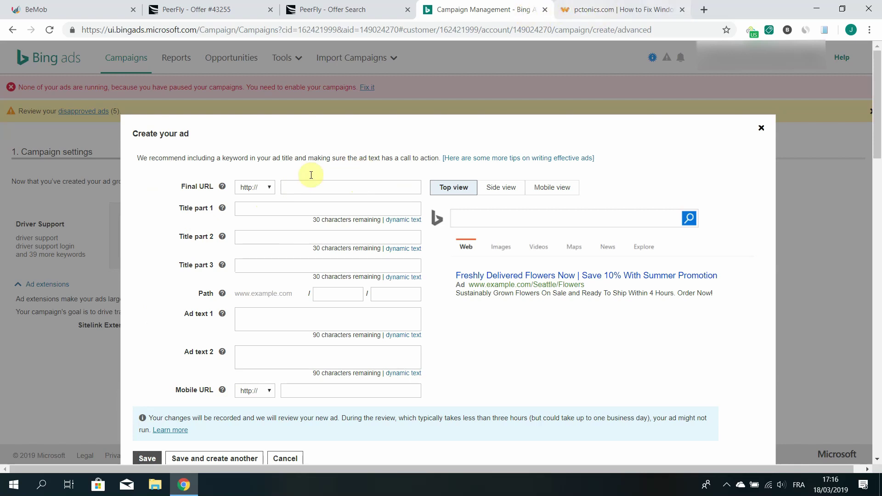
{"action": "left_click", "coordinate": [596, 14]}
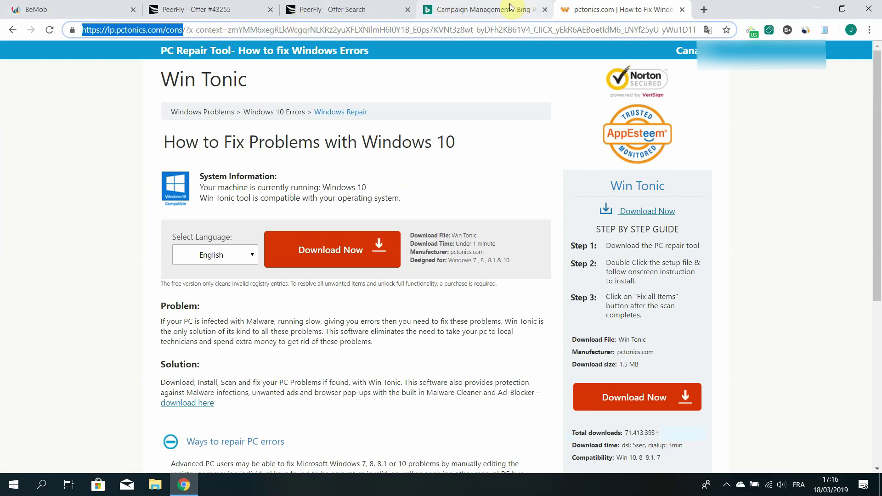
{"action": "left_click", "coordinate": [491, 9]}
{"action": "left_click", "coordinate": [289, 188]}
{"action": "type", "text": "lp.pctonics.com/cons"}
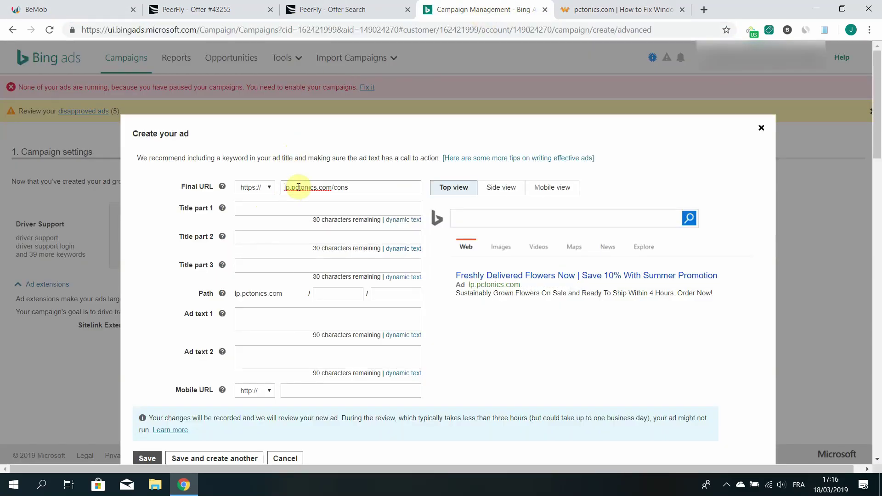
Enter ad titles 'Free PC repair tool' and 'Protect your PC!'
{"action": "left_click", "coordinate": [264, 207]}
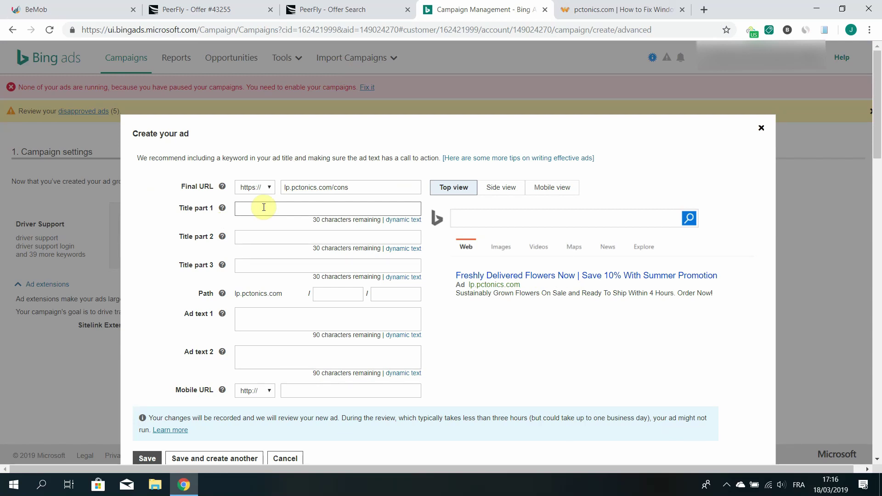
{"action": "type", "text": "Free P"}
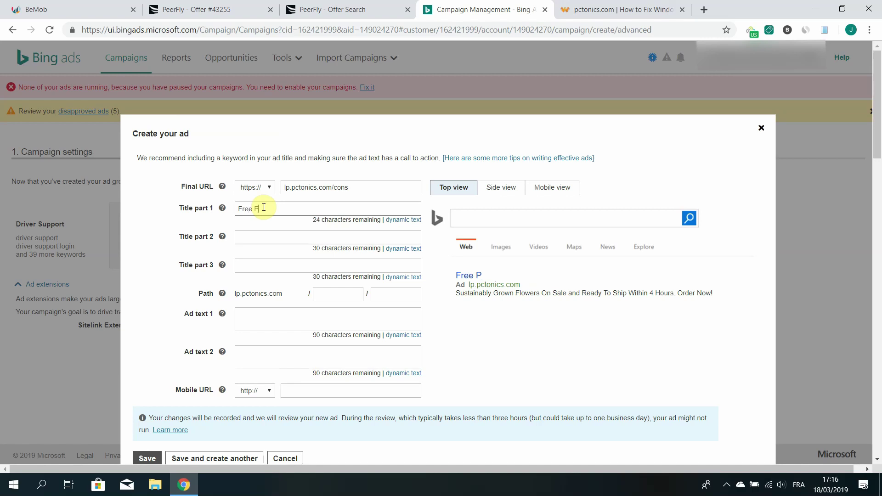
{"action": "type", "text": "epair tool"}
{"action": "left_click", "coordinate": [251, 240]}
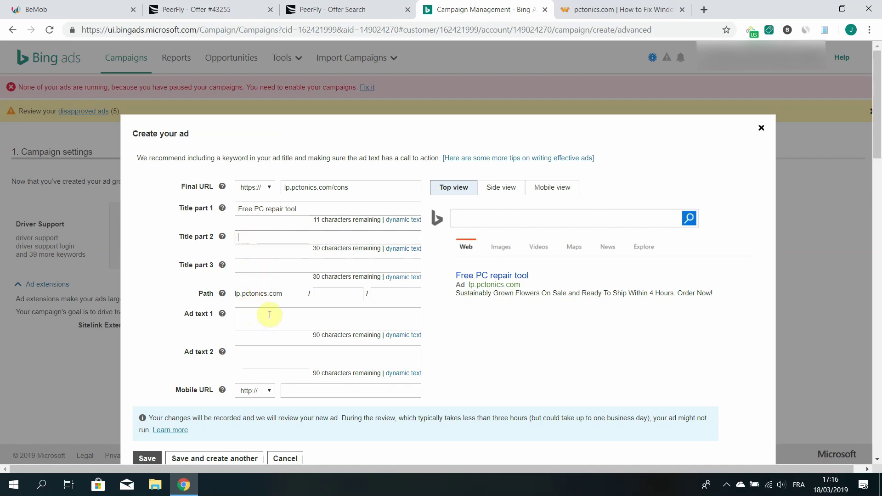
{"action": "type", "text": "Protect your"}
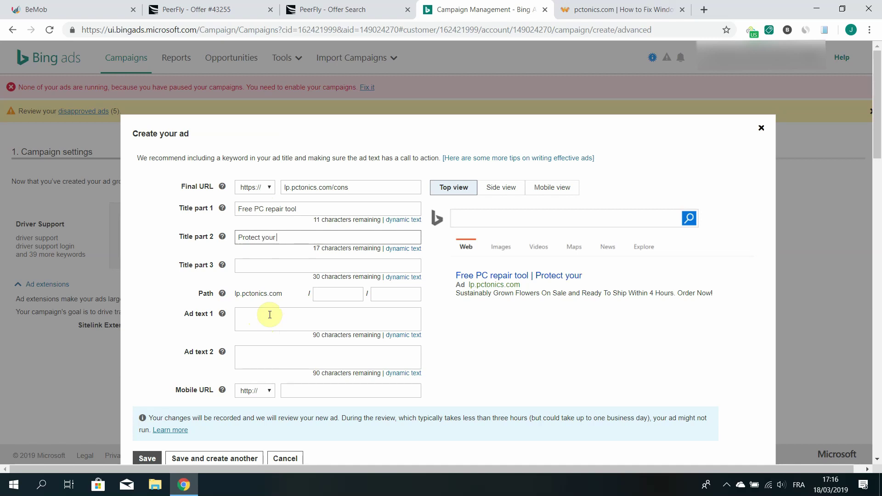
{"action": "type", "text": " PC and remov"}
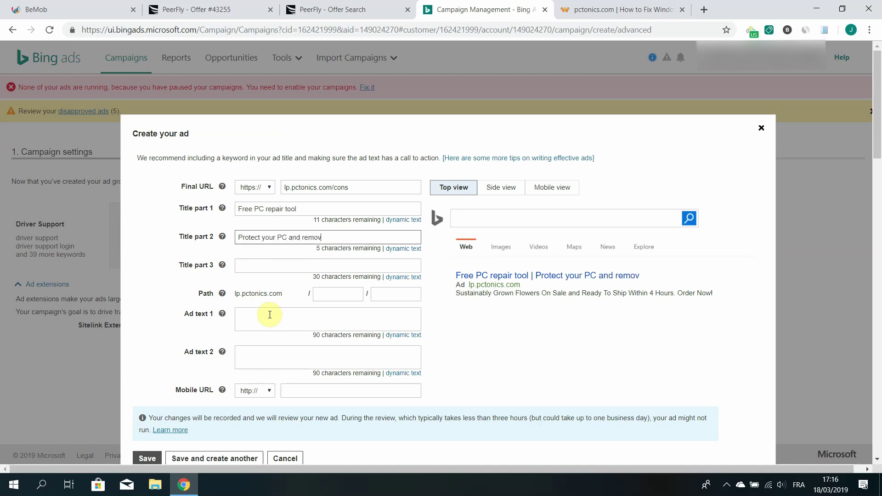
{"action": "type", "text": "e malwa"}
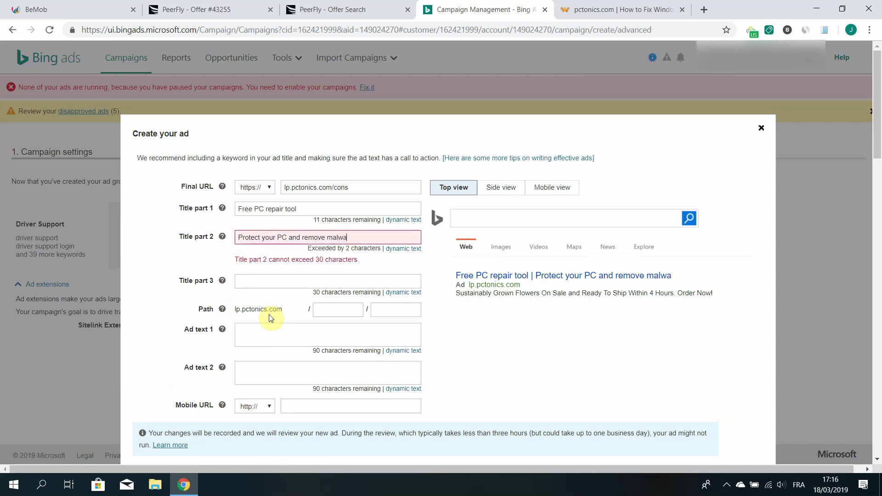
{"action": "key", "text": "BackSpace"}
{"action": "key", "text": "BackSpace"}
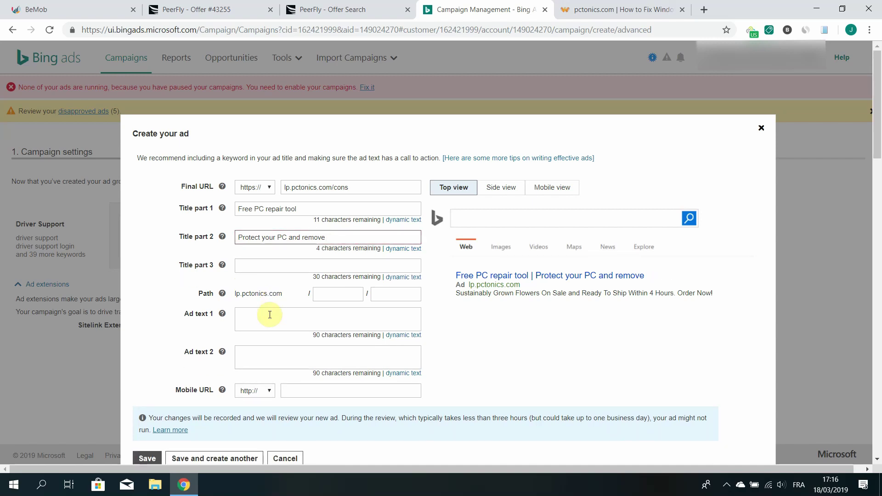
{"action": "key", "text": "BackSpace"}
{"action": "key", "text": "BackSpace"}
{"action": "key", "text": "BackSpace"}
{"action": "key", "text": "BackSpace"}
{"action": "key", "text": "BackSpace"}
{"action": "key", "text": "BackSpace"}
{"action": "key", "text": "BackSpace"}
{"action": "key", "text": "BackSpace"}
{"action": "key", "text": "BackSpace"}
{"action": "key", "text": "BackSpace"}
{"action": "key", "text": "BackSpace"}
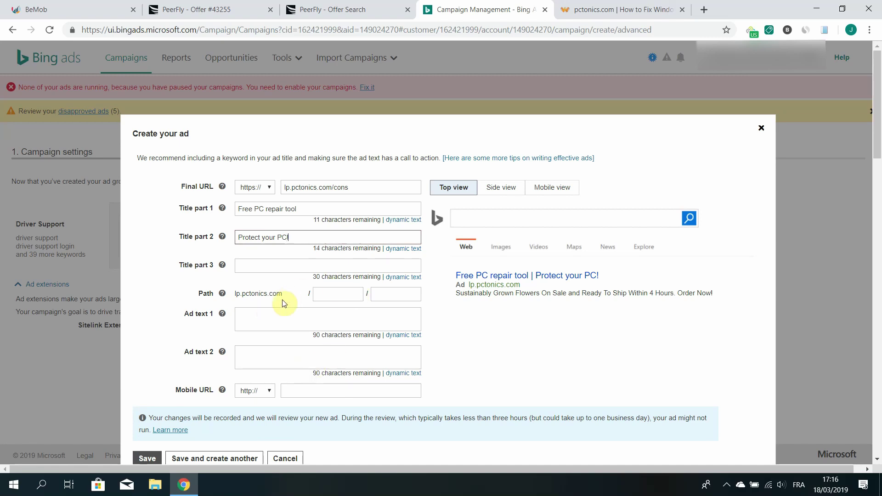
Write Ad text 1 about protecting your PC and removing malware with the free tool
{"action": "left_click", "coordinate": [256, 320]}
{"action": "type", "text": "Pro"}
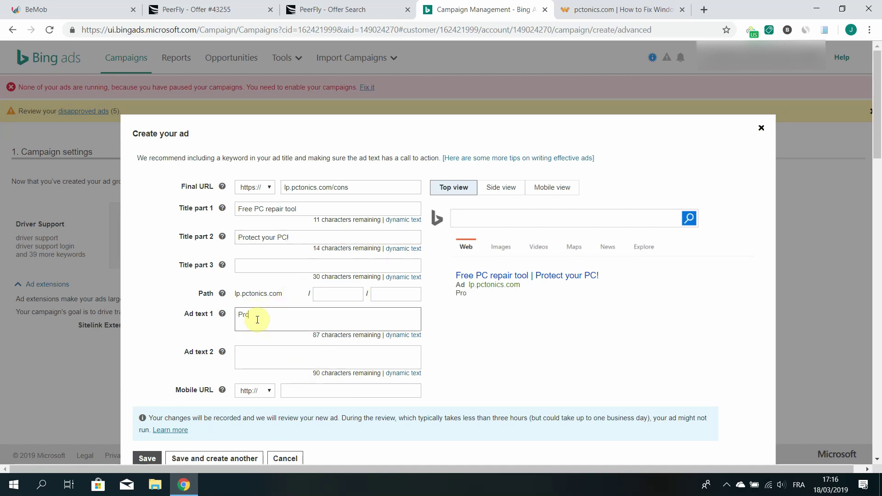
{"action": "type", "text": "tect your PC and remove mal"}
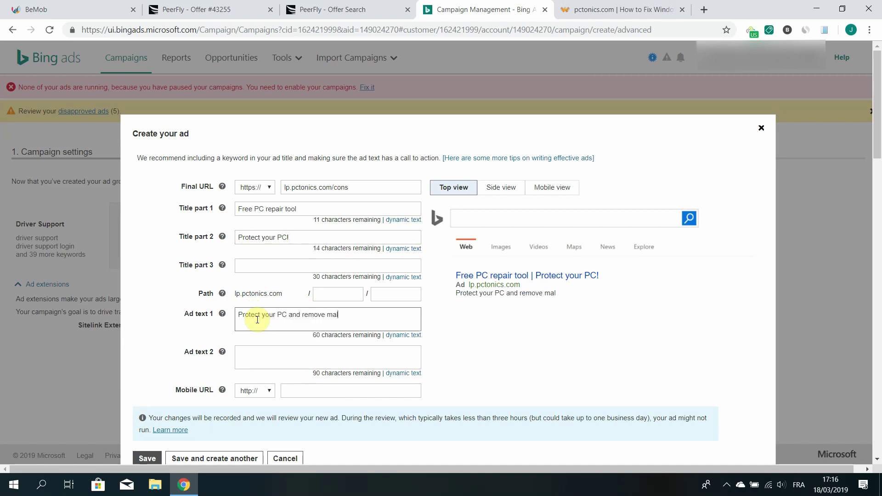
{"action": "type", "text": "ware with our free "}
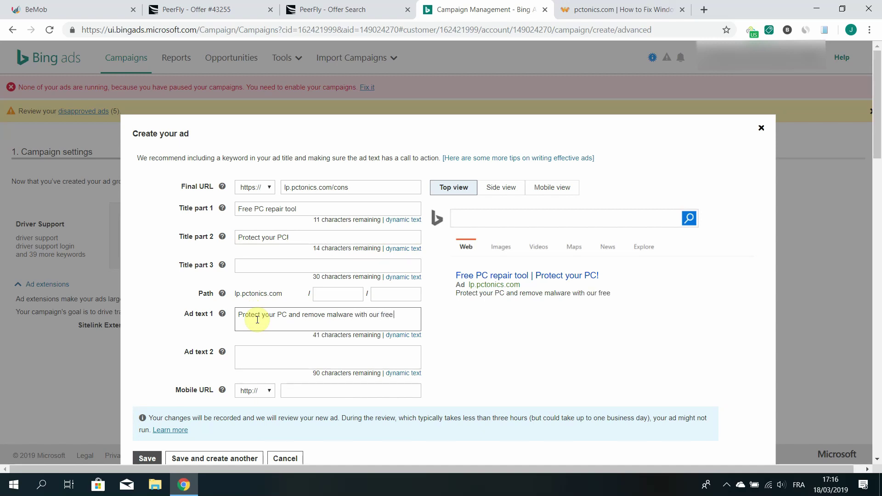
{"action": "type", "text": "tool."}
{"action": "scroll", "coordinate": [498, 372], "scroll_direction": "down", "scroll_amount": 3}
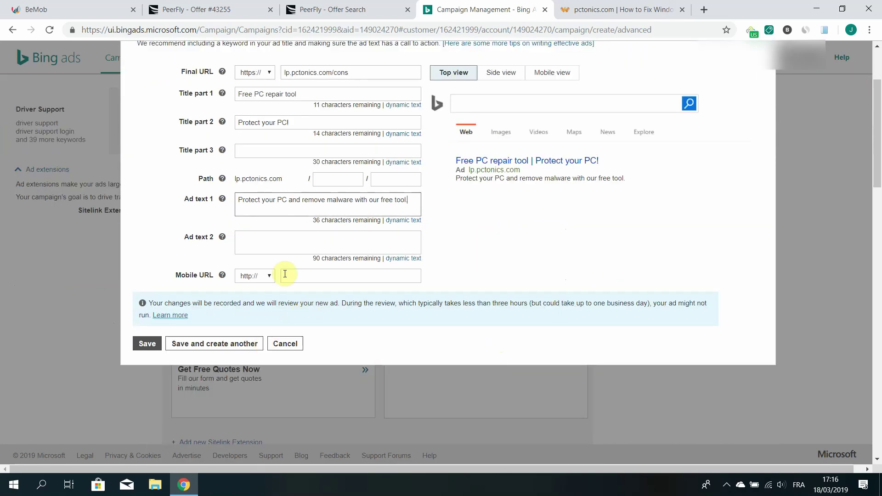
Save the ad, extensions and budget settings, then dismiss the Campaign created! confirmation
{"action": "left_click", "coordinate": [150, 345]}
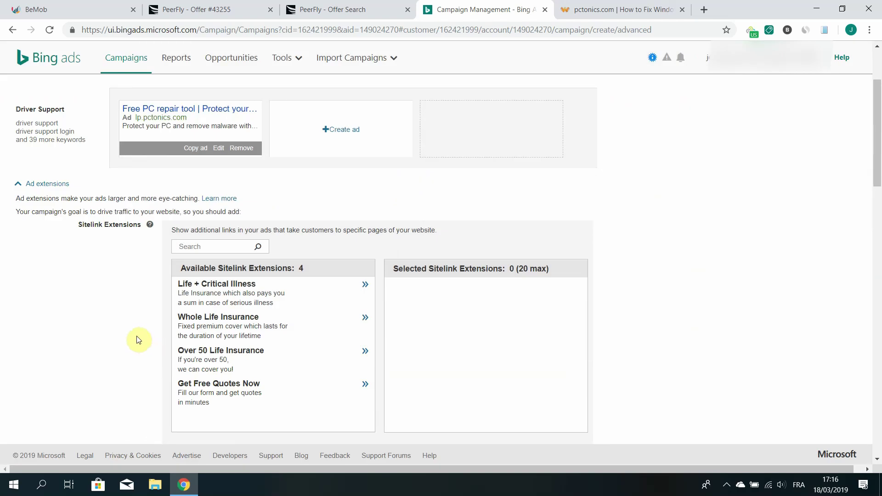
{"action": "scroll", "coordinate": [119, 304], "scroll_direction": "down", "scroll_amount": 5}
{"action": "scroll", "coordinate": [117, 315], "scroll_direction": "down", "scroll_amount": 9}
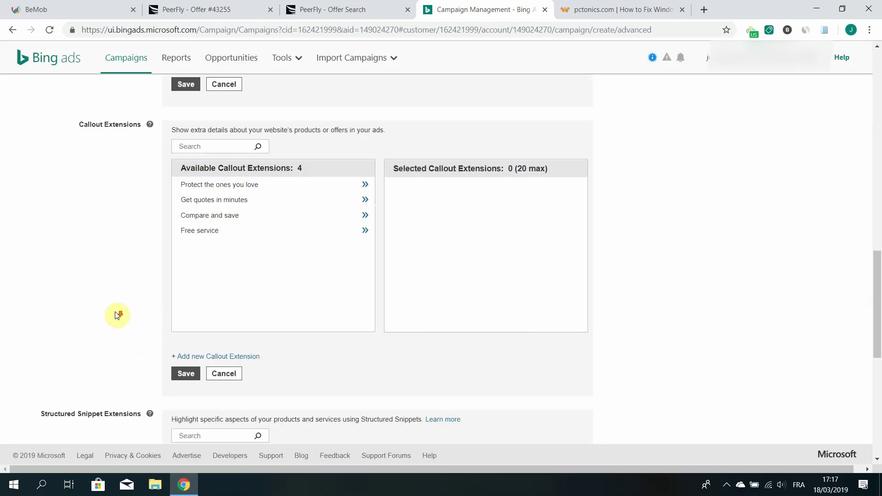
{"action": "scroll", "coordinate": [117, 315], "scroll_direction": "down", "scroll_amount": 2}
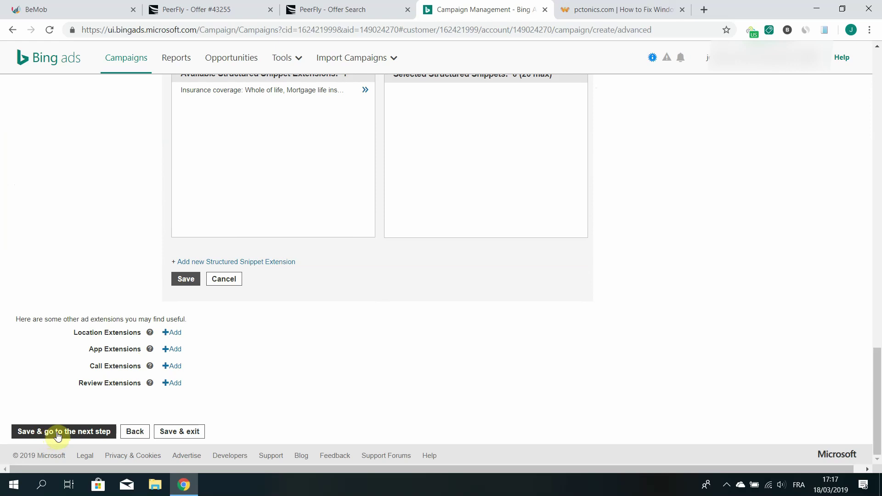
{"action": "left_click", "coordinate": [57, 435]}
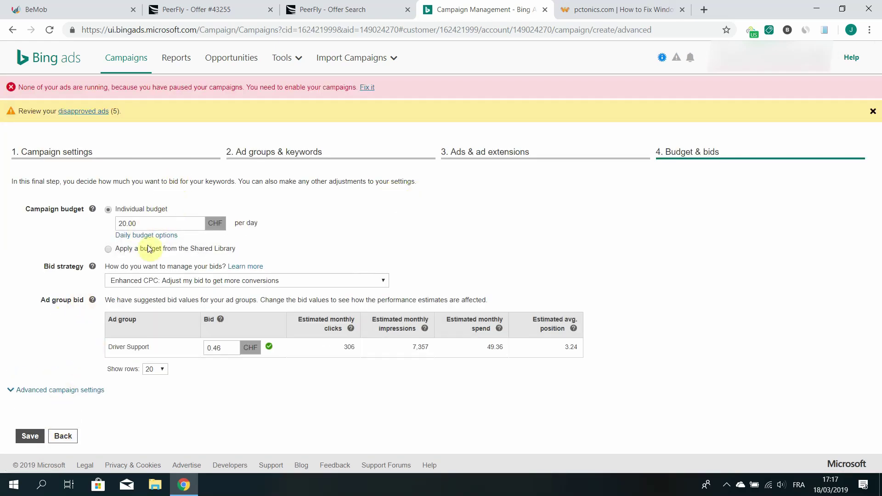
{"action": "left_click", "coordinate": [30, 436]}
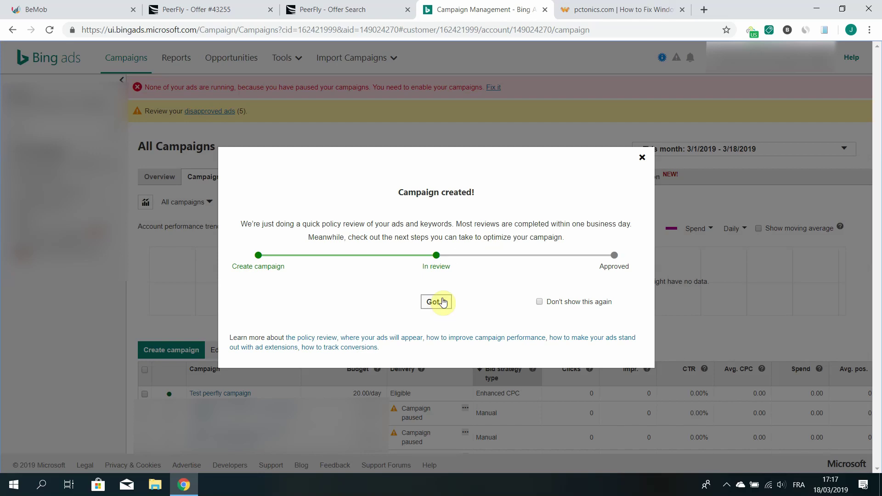
{"action": "left_click", "coordinate": [443, 302]}
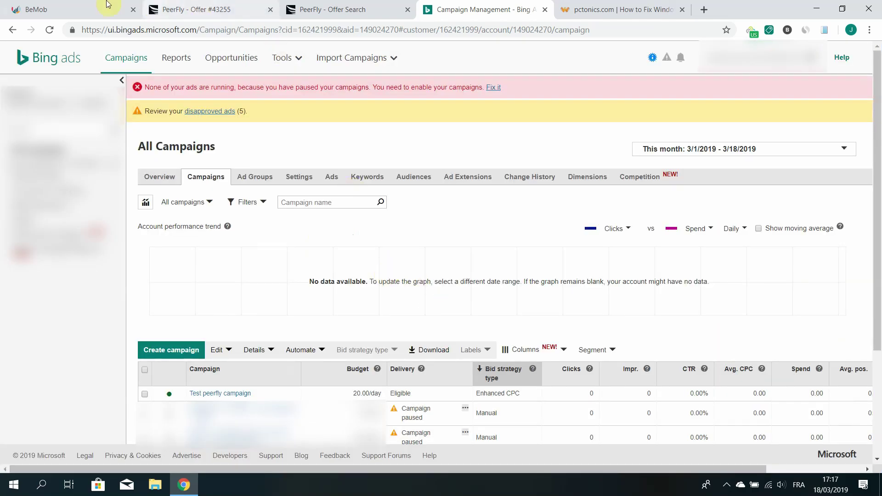
{"action": "left_click", "coordinate": [67, 5]}
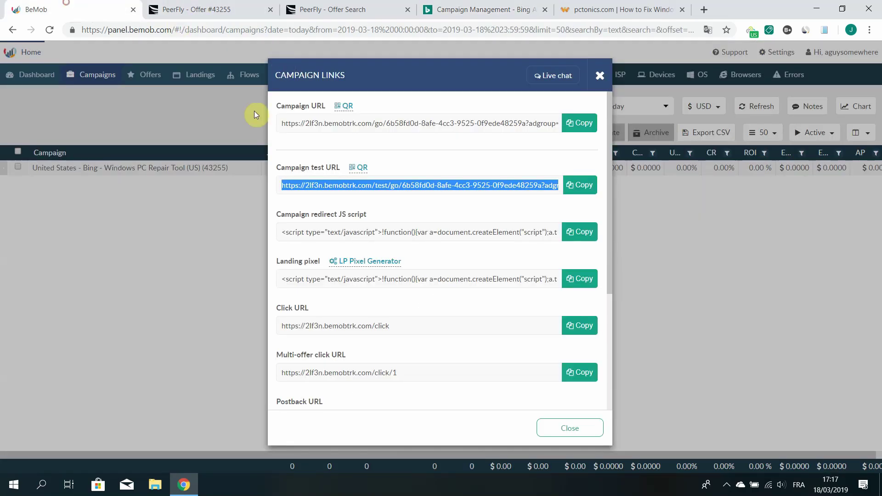
Copy BeMob's campaign tracking URL and head back to the Bing Ads campaigns list
{"action": "left_click", "coordinate": [315, 121]}
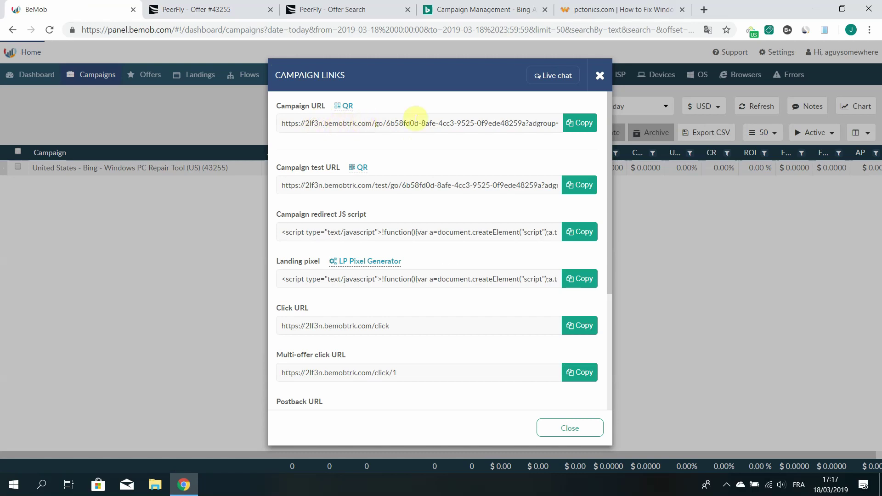
{"action": "left_click", "coordinate": [580, 122]}
{"action": "left_click", "coordinate": [583, 125]}
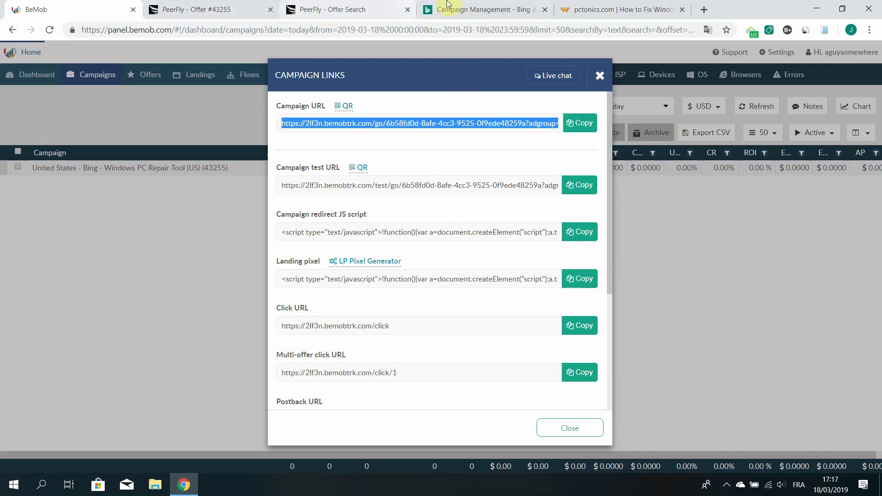
{"action": "left_click", "coordinate": [465, 11]}
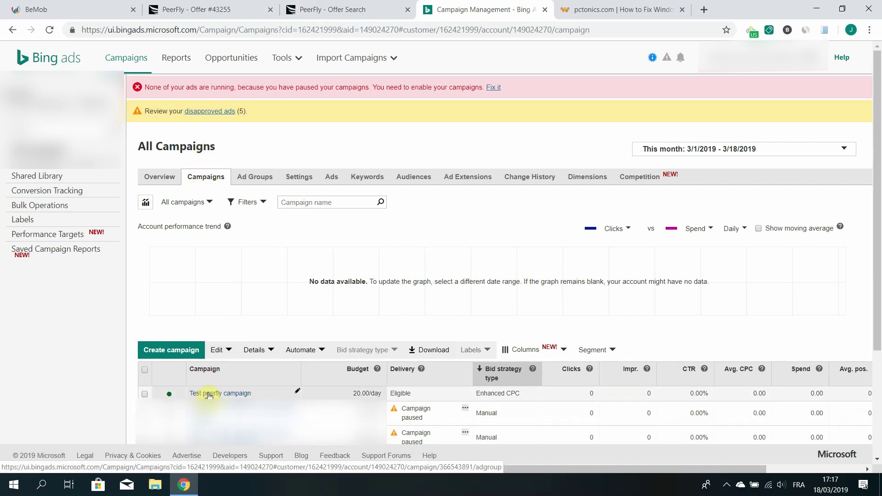
Open the Test peerfly campaign's Settings and scroll down to its advanced campaign URL options
{"action": "left_click", "coordinate": [209, 394]}
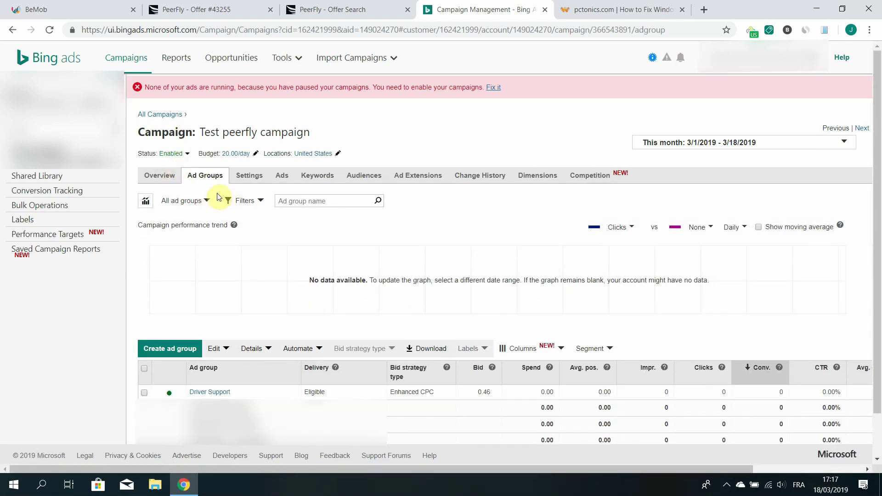
{"action": "left_click", "coordinate": [249, 178]}
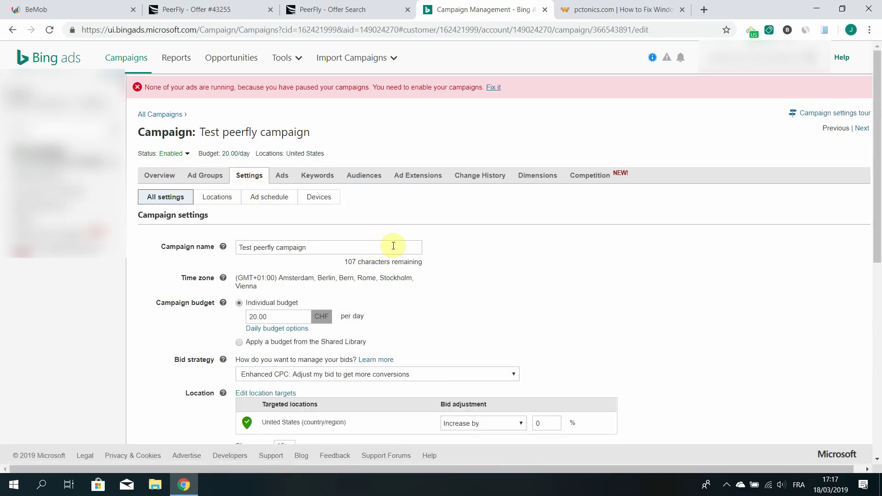
{"action": "scroll", "coordinate": [393, 247], "scroll_direction": "down", "scroll_amount": 6}
{"action": "scroll", "coordinate": [394, 246], "scroll_direction": "down", "scroll_amount": 2}
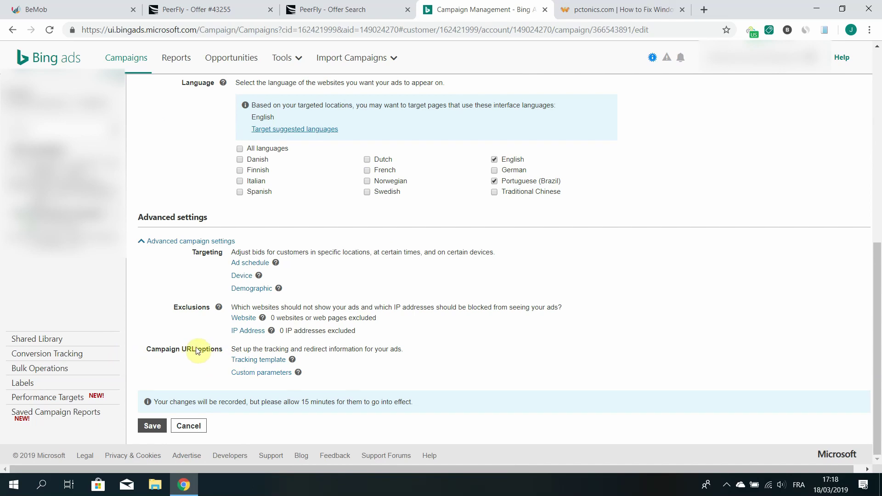
Paste the BeMob campaign URL into the campaign's Tracking template field
{"action": "left_click", "coordinate": [264, 362]}
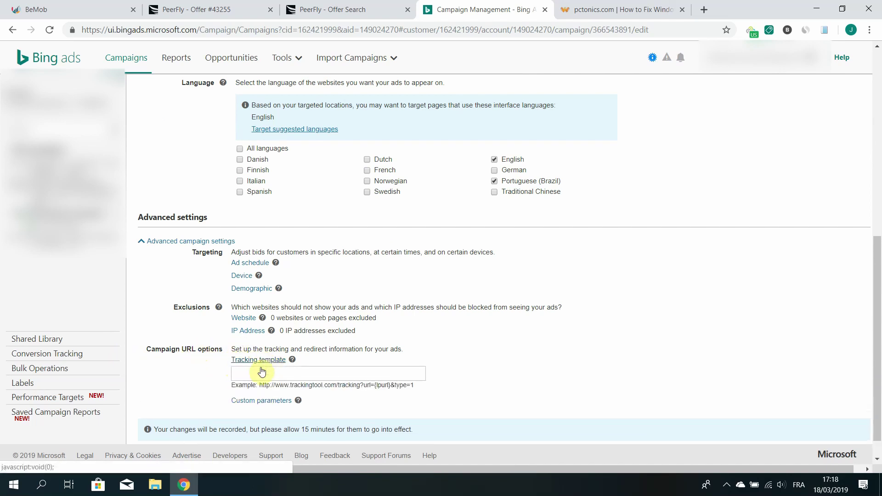
{"action": "left_click", "coordinate": [257, 373]}
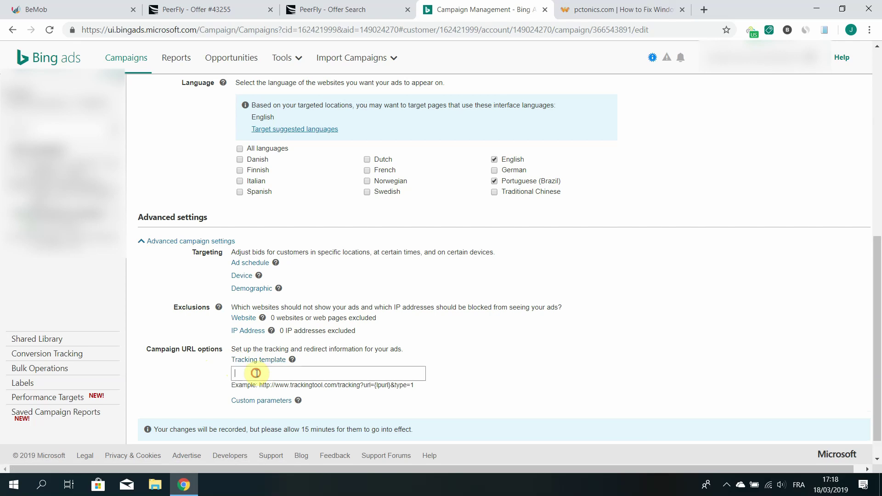
{"action": "key", "text": "ctrl+v"}
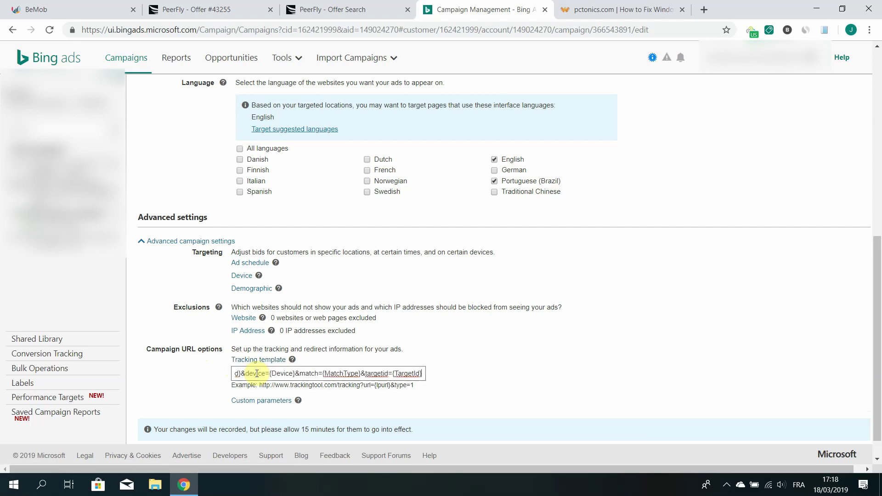
{"action": "left_click", "coordinate": [463, 365]}
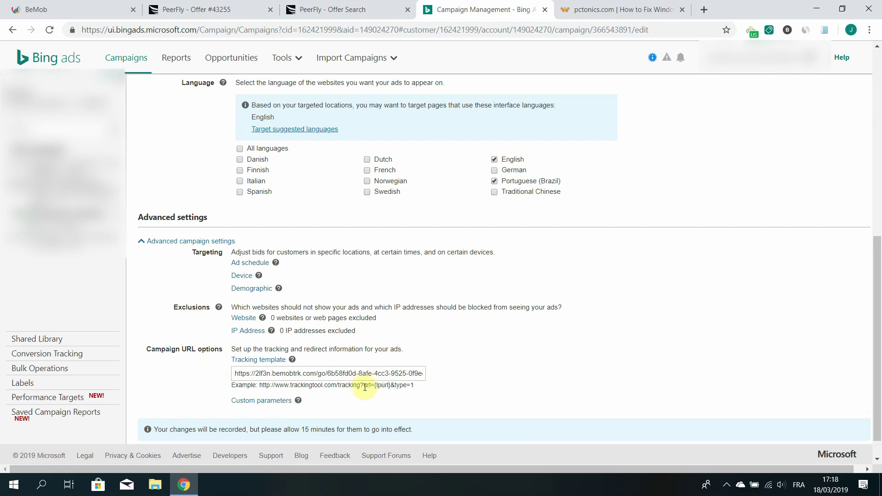
{"action": "left_click", "coordinate": [395, 373]}
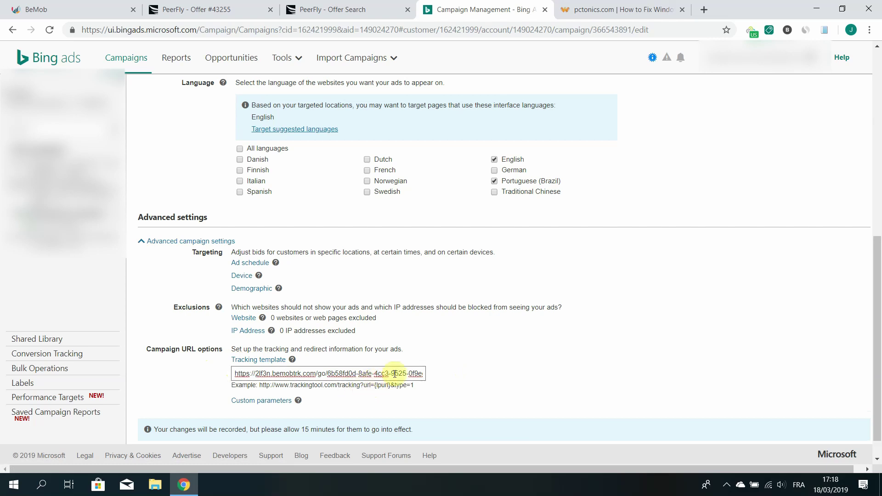
{"action": "key", "text": "End"}
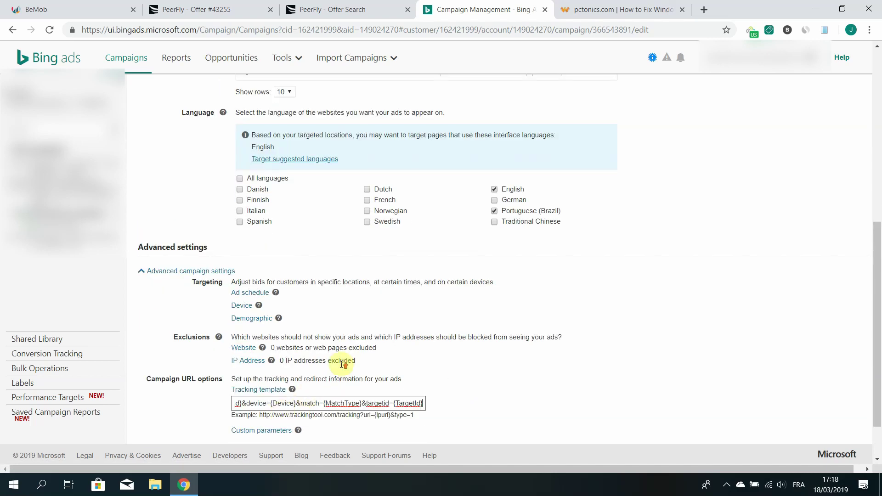
Append '&url={lpurl}', copied from the example, to the end of the tracking template
{"action": "left_click", "coordinate": [151, 427]}
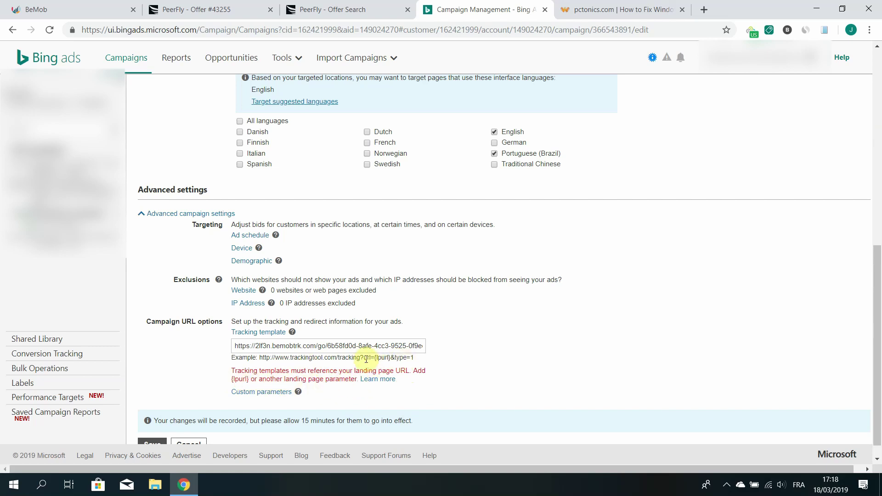
{"action": "left_click_drag", "start_coordinate": [364, 358], "coordinate": [389, 358]}
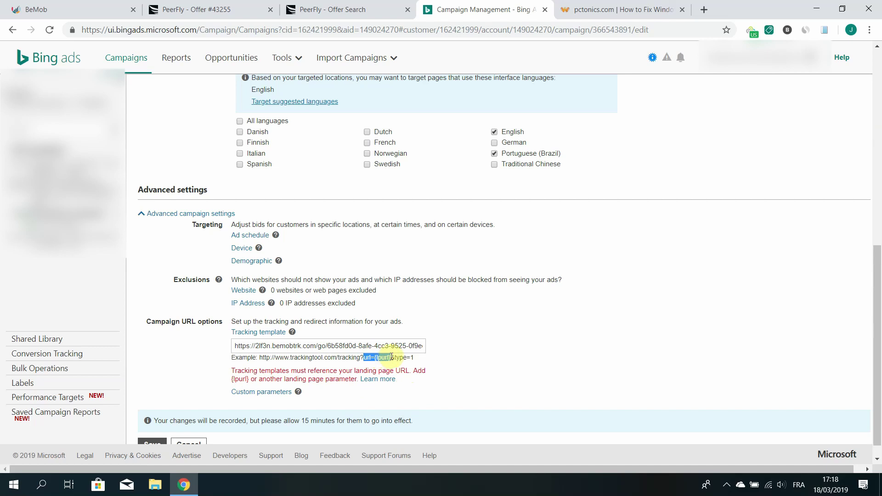
{"action": "left_click", "coordinate": [364, 346]}
{"action": "key", "text": "End"}
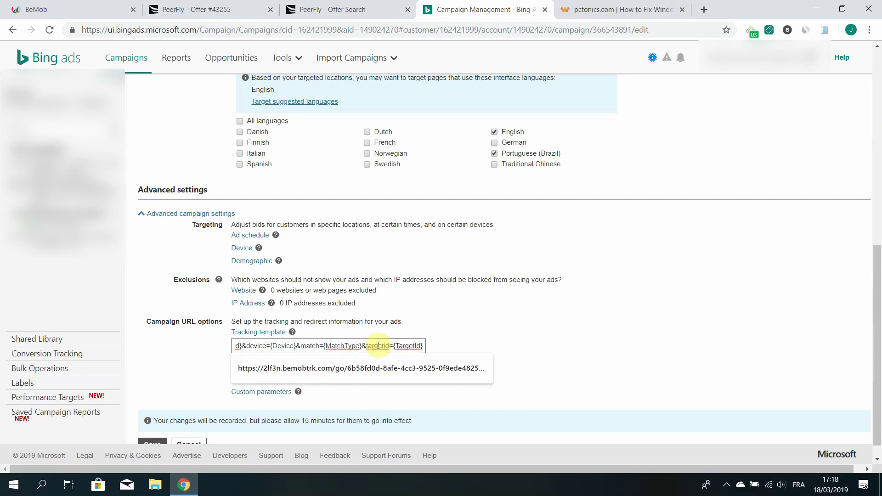
{"action": "type", "text": "&"}
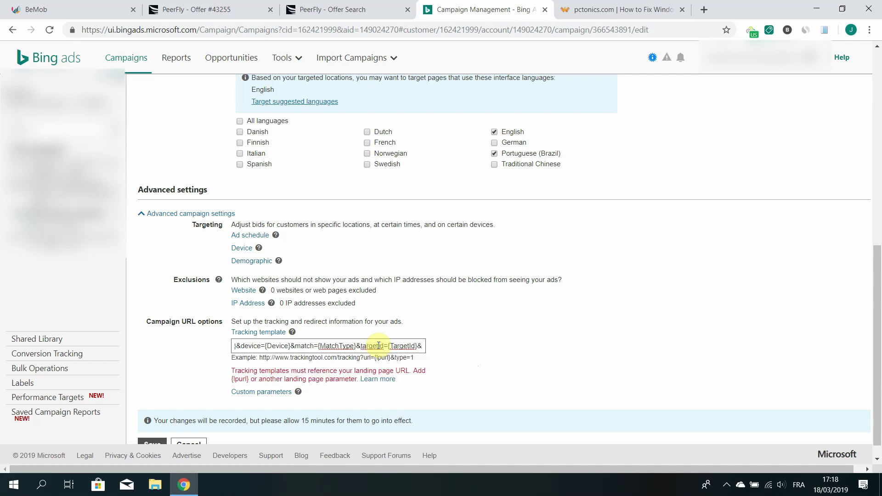
{"action": "key", "text": "ctrl+v"}
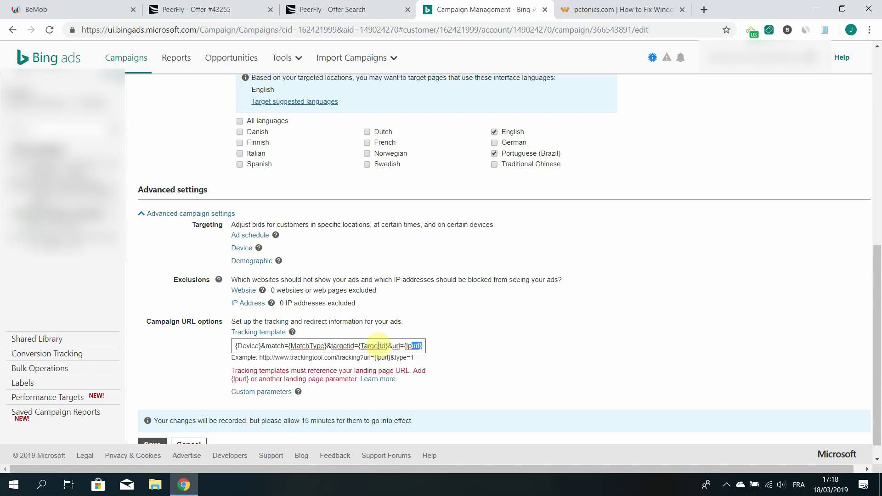
{"action": "key", "text": "shift+Left"}
{"action": "key", "text": "shift+Left"}
{"action": "key", "text": "shift+Left"}
{"action": "key", "text": "shift+Left"}
{"action": "key", "text": "shift+Left"}
{"action": "key", "text": "shift+Left"}
{"action": "left_click", "coordinate": [534, 371]}
{"action": "scroll", "coordinate": [531, 368], "scroll_direction": "down", "scroll_amount": 1}
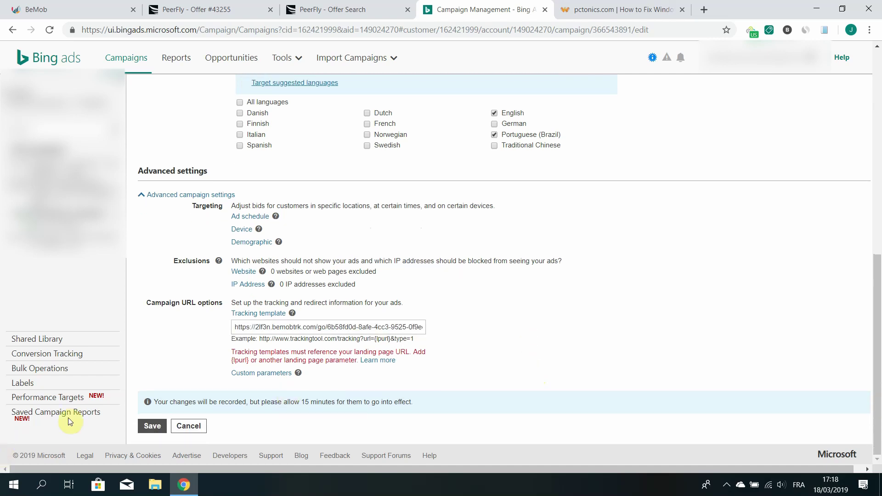
Save the campaign's tracking template, then go via the BeMob tab to the Win Tonic landing page
{"action": "left_click", "coordinate": [153, 426]}
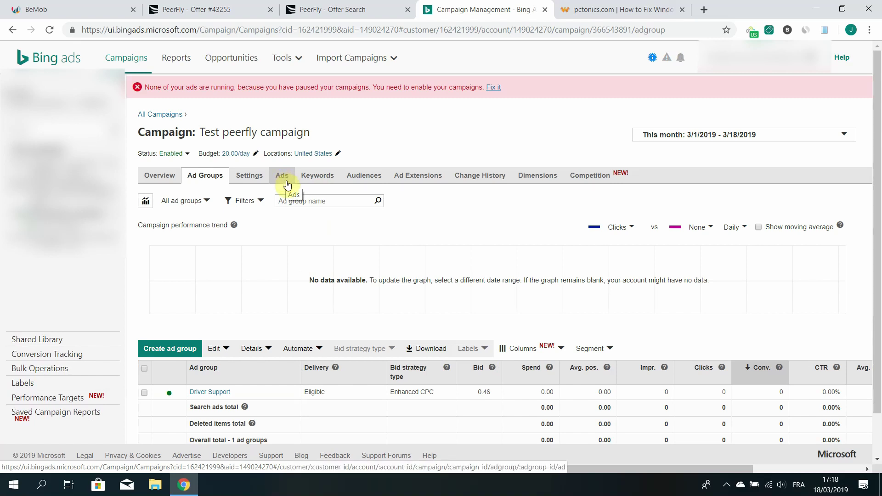
{"action": "left_click", "coordinate": [87, 15]}
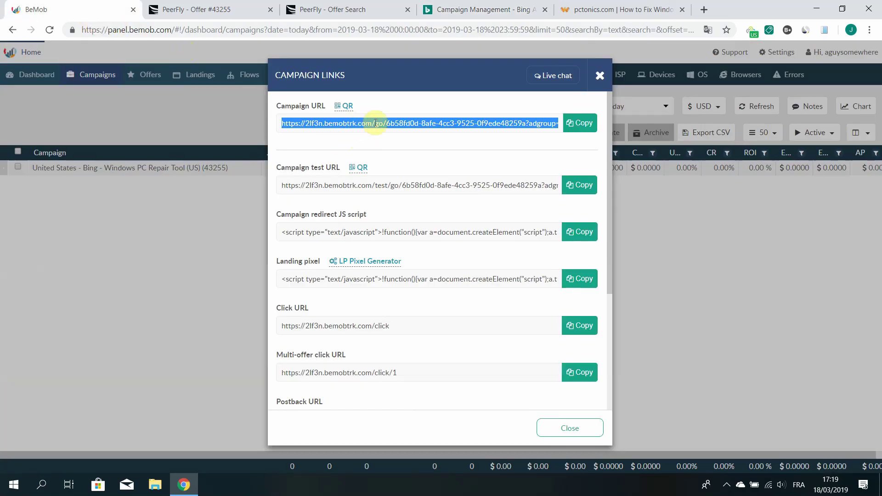
{"action": "left_click", "coordinate": [600, 12]}
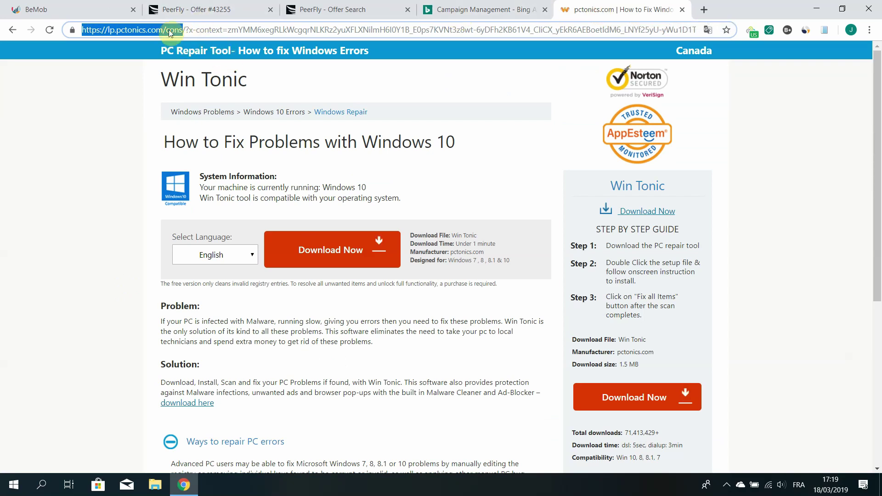
Return to the BeMob campaign links tab
{"action": "left_click", "coordinate": [60, 11]}
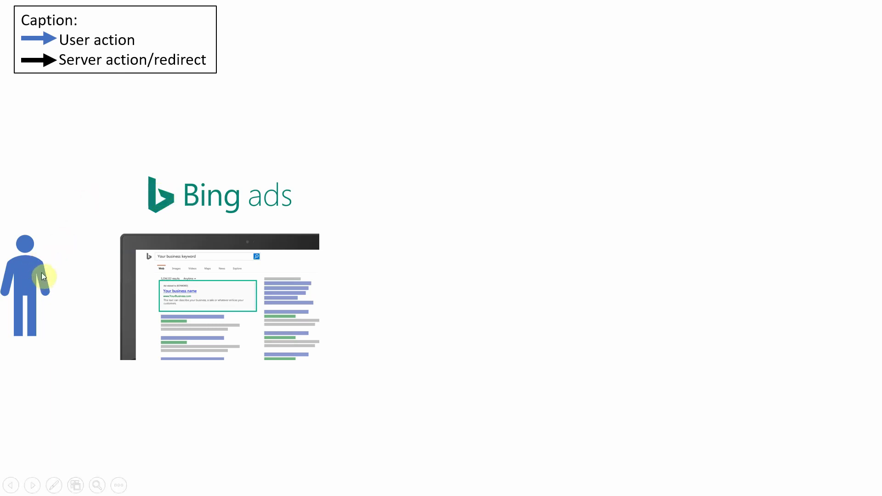
Advance the slide to show step 1 (user clicks the ad) and step 2 (Bing redirects to BeMob)
{"action": "left_click", "coordinate": [162, 301]}
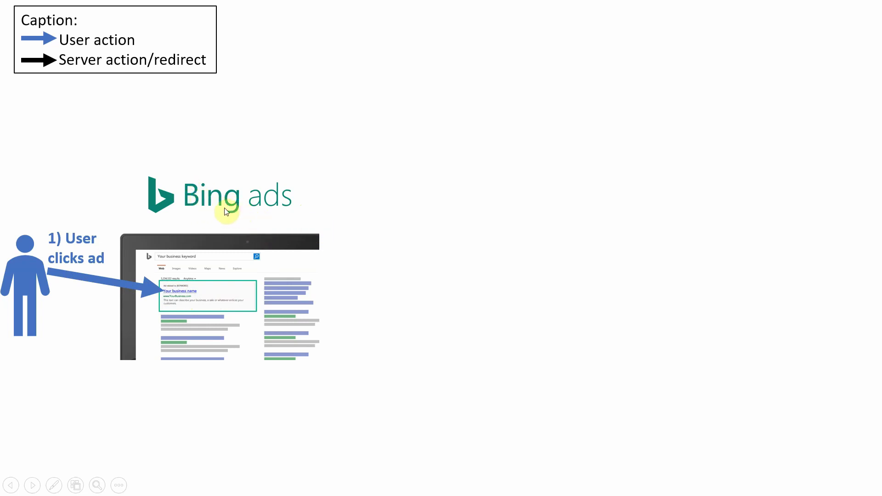
{"action": "left_click", "coordinate": [277, 231]}
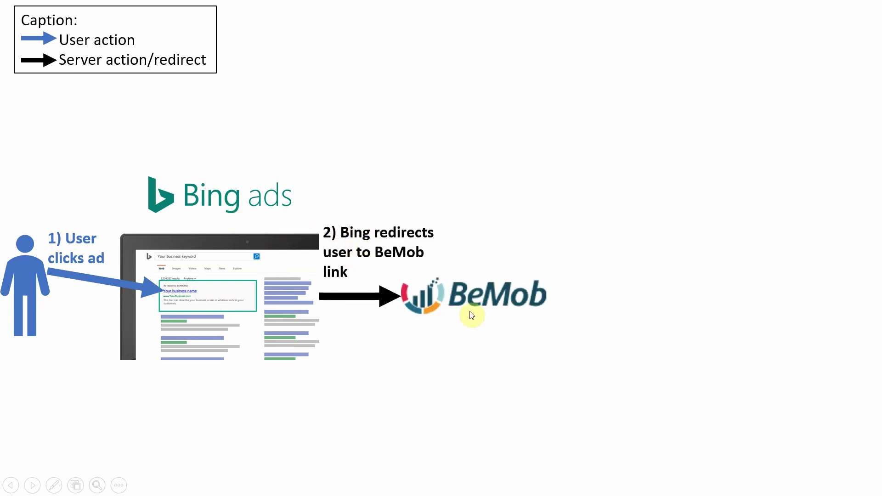